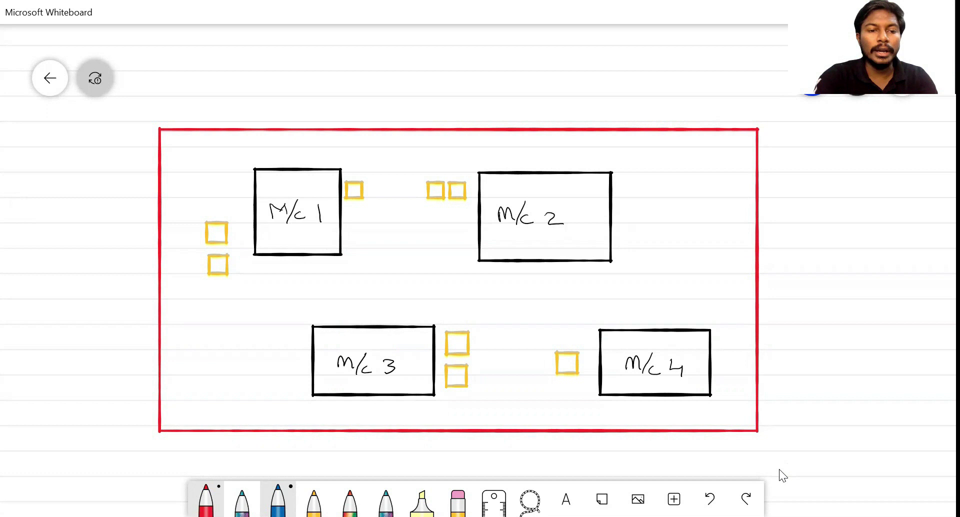
Tick M/c 1's upper yellow square and draw an arrow from the lower square into M/c 1.
left_click_drag(182, 277, 205, 299)
key("ctrl+a")
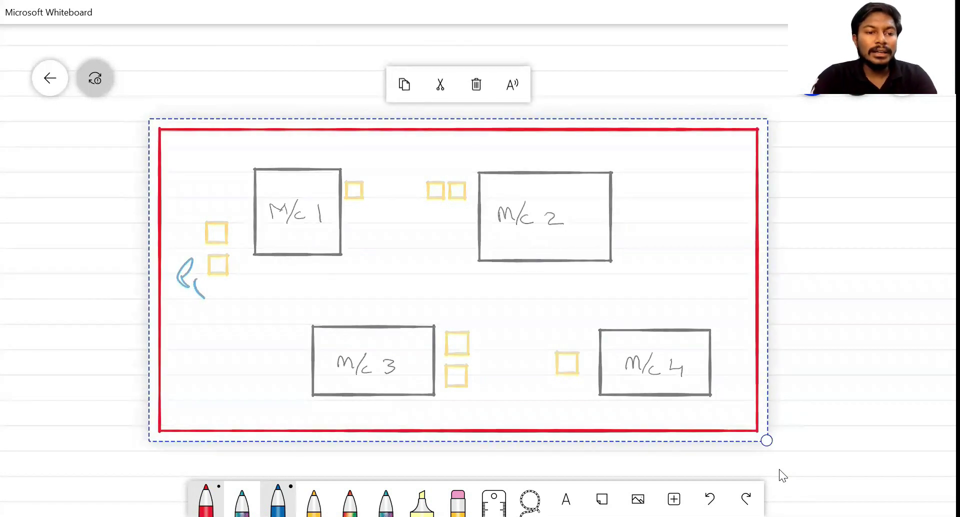
key("Escape")
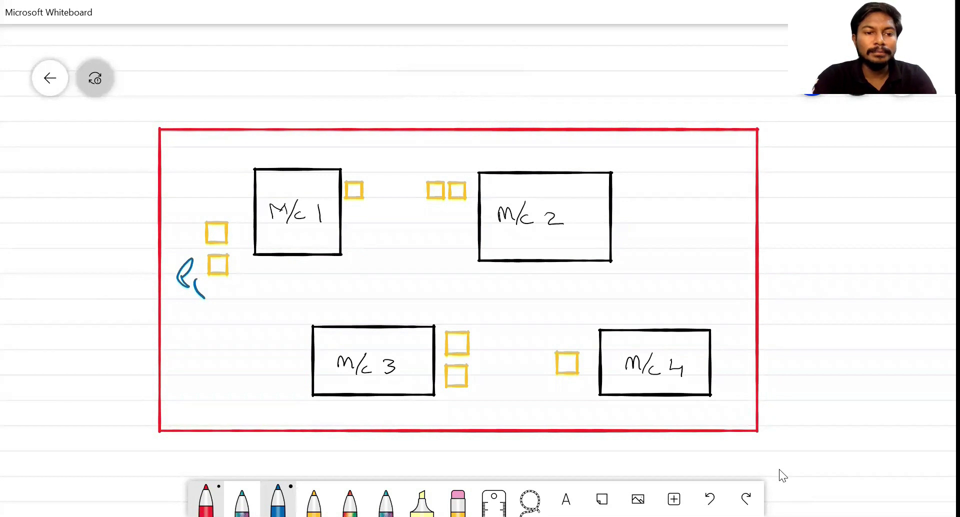
left_click_drag(214, 226, 236, 205)
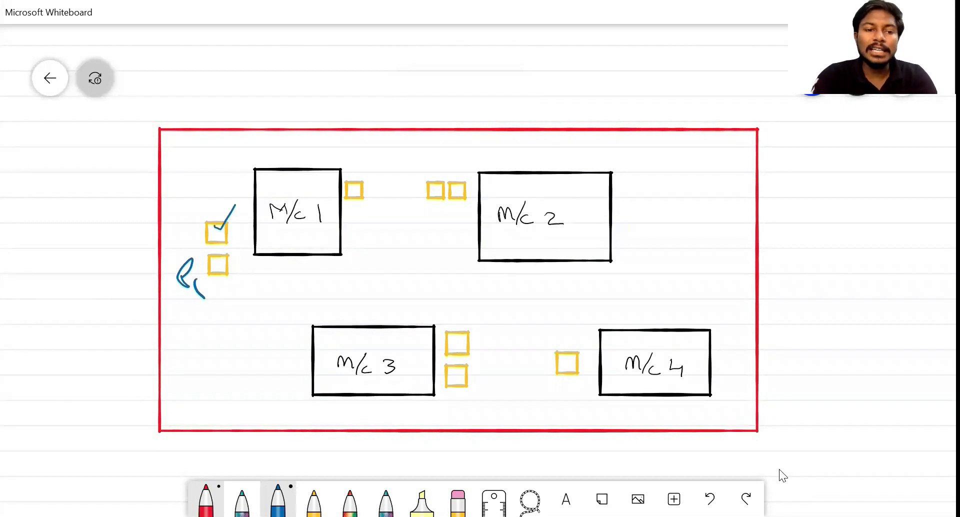
mouse_move(214, 269)
left_mouse_down()
mouse_move(253, 192)
mouse_move(235, 209)
left_mouse_up()
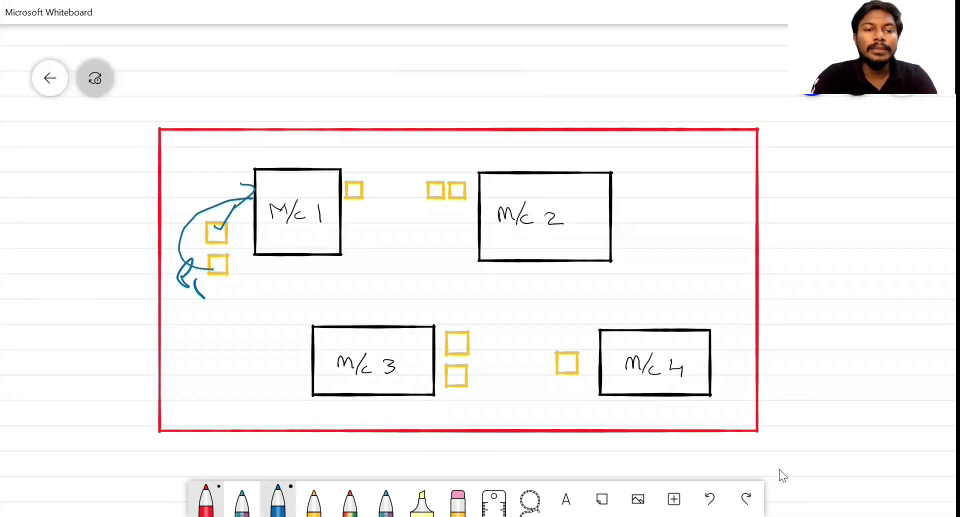
Write a note above M/c 1, arrow down to M/c 3, and tick M/c 3's squares.
mouse_move(267, 145)
left_mouse_down()
mouse_move(271, 163)
mouse_move(286, 146)
left_mouse_up()
left_click_drag(295, 154, 312, 151)
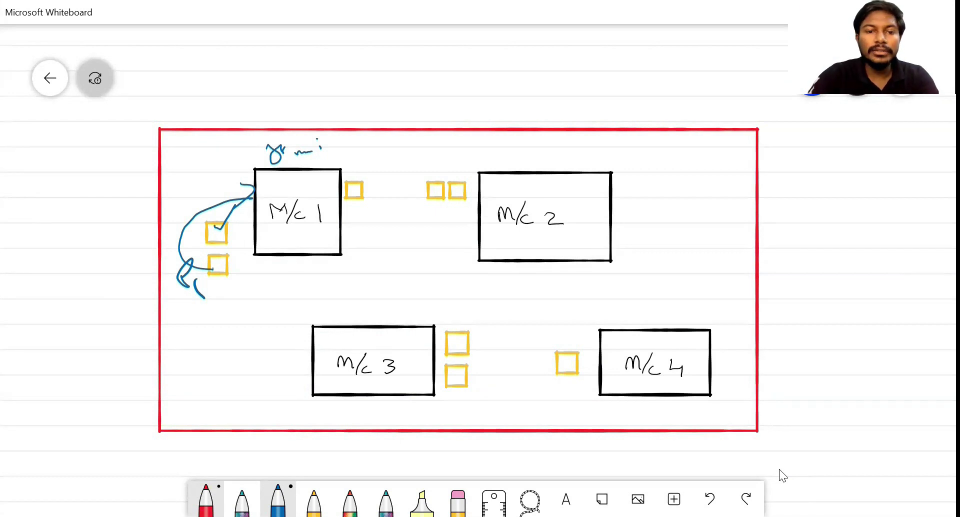
mouse_move(356, 197)
left_mouse_down()
mouse_move(417, 310)
mouse_move(436, 325)
mouse_move(426, 323)
left_mouse_up()
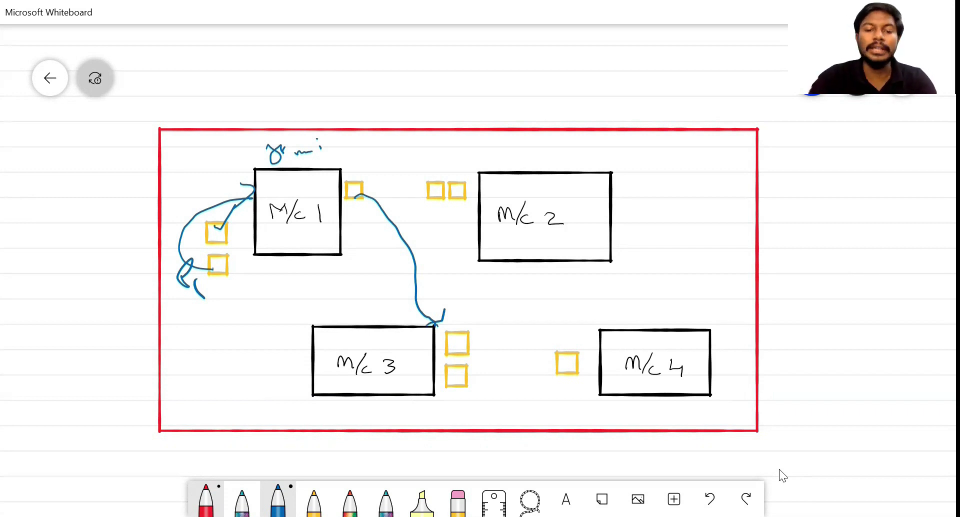
mouse_move(450, 383)
left_mouse_down()
mouse_move(490, 354)
mouse_move(490, 324)
left_mouse_up()
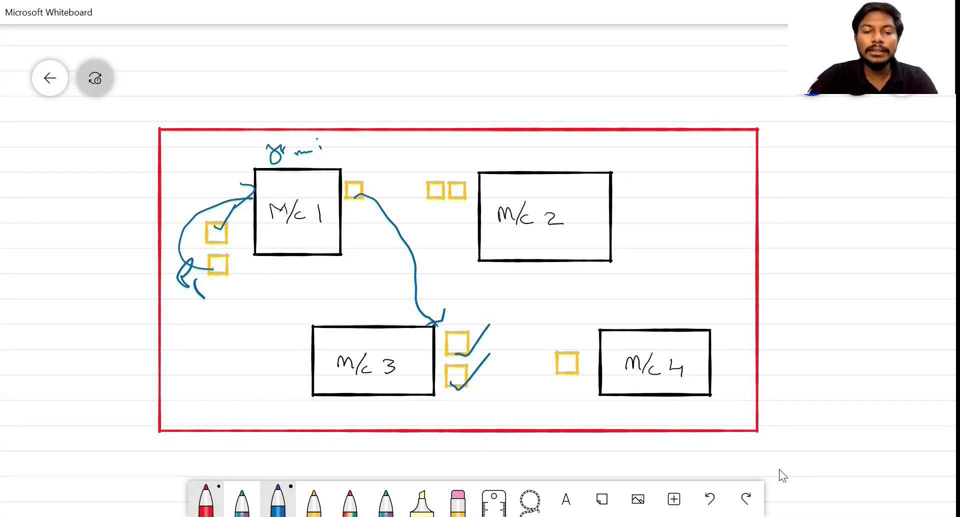
Circle M/c 3, arrow it to M/c 4, tick M/c 4's square, and begin the que1 label.
mouse_move(387, 335)
left_mouse_down()
mouse_move(399, 337)
mouse_move(370, 315)
left_mouse_up()
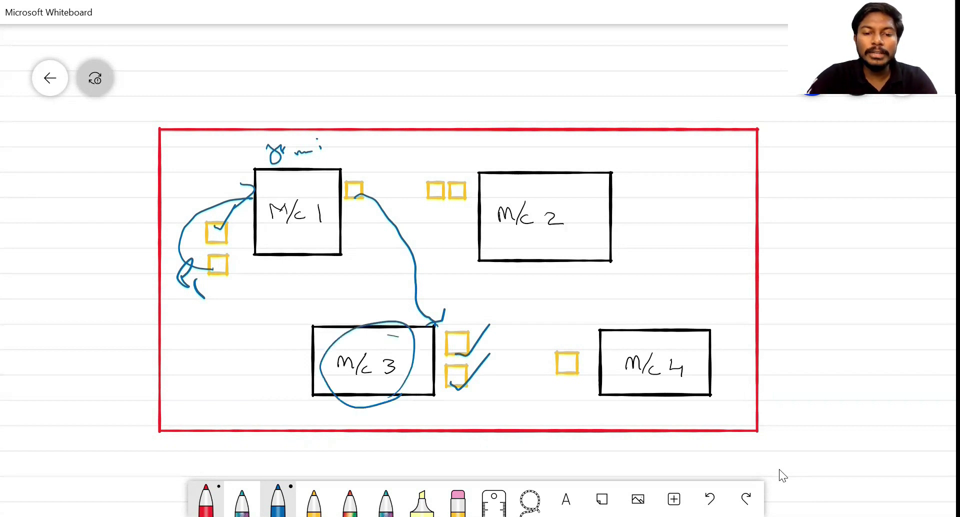
mouse_move(419, 392)
left_mouse_down()
mouse_move(580, 390)
mouse_move(566, 410)
left_mouse_up()
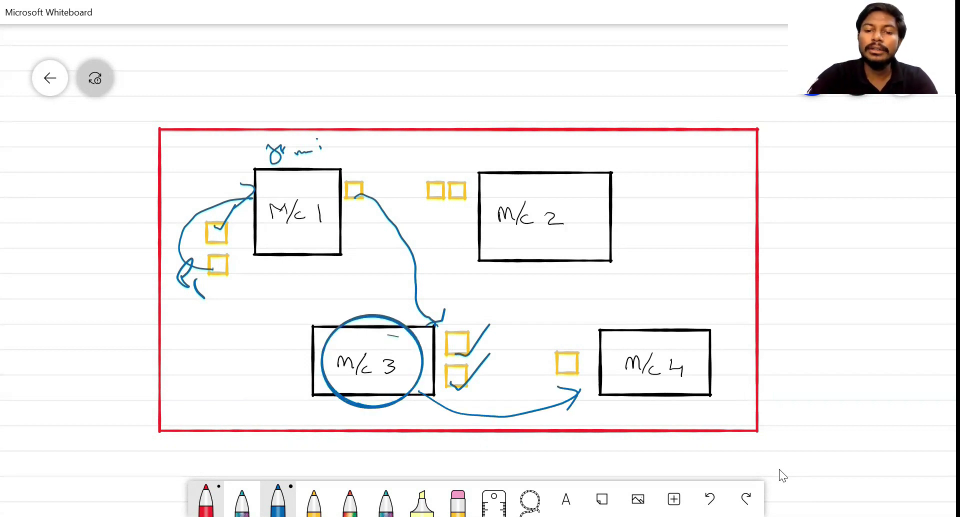
left_click_drag(561, 364, 596, 336)
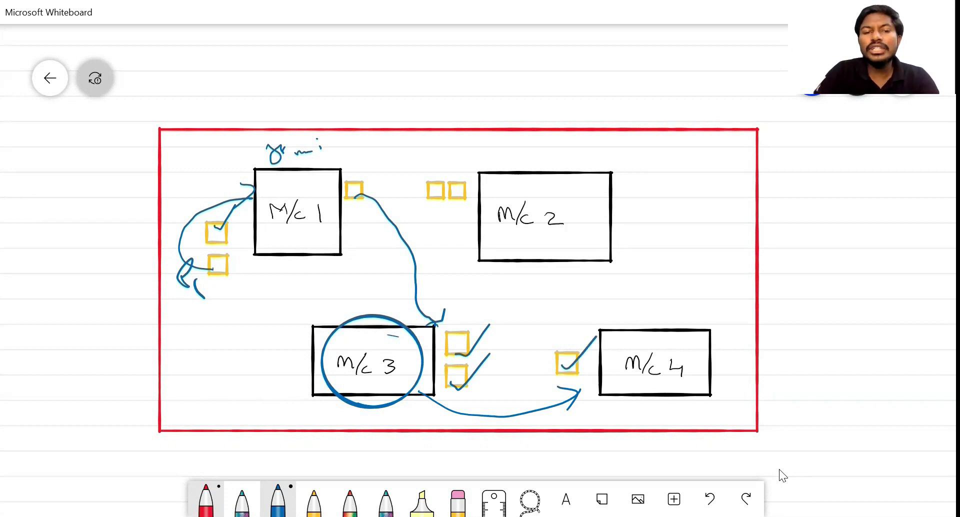
mouse_move(247, 285)
left_mouse_down()
mouse_move(289, 288)
mouse_move(299, 299)
left_mouse_up()
Write the queue labels below M/c 1 and above M/c 3 and M/c 4.
mouse_move(464, 299)
left_mouse_down()
mouse_move(455, 305)
mouse_move(467, 321)
left_mouse_up()
mouse_move(482, 296)
left_mouse_down()
mouse_move(475, 322)
mouse_move(509, 326)
left_mouse_up()
left_click_drag(570, 312, 584, 329)
mouse_move(595, 305)
left_mouse_down()
mouse_move(586, 334)
mouse_move(611, 329)
left_mouse_up()
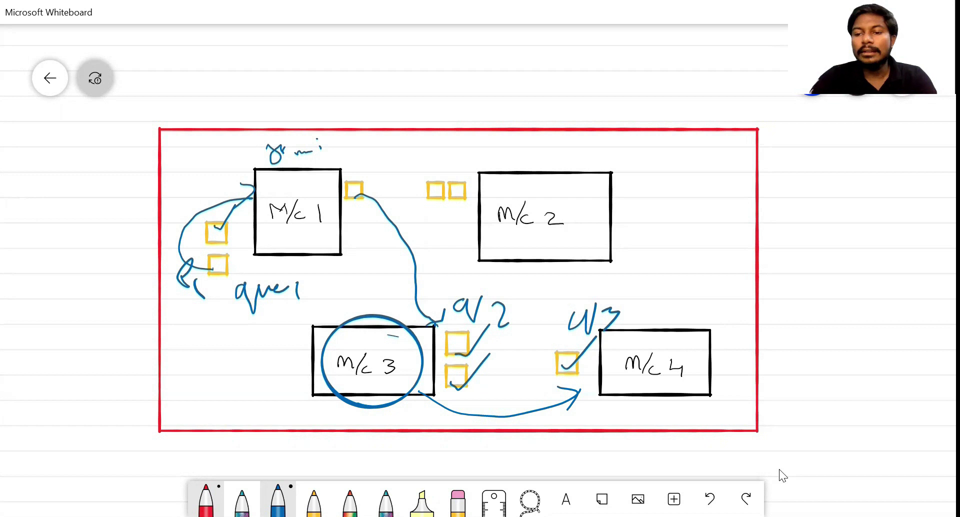
Handwrite the formula T = q1+x1 + q2+x2 + q3+x3 right of M/c 4.
mouse_move(695, 285)
left_mouse_down()
mouse_move(787, 295)
mouse_move(827, 270)
mouse_move(870, 277)
left_mouse_up()
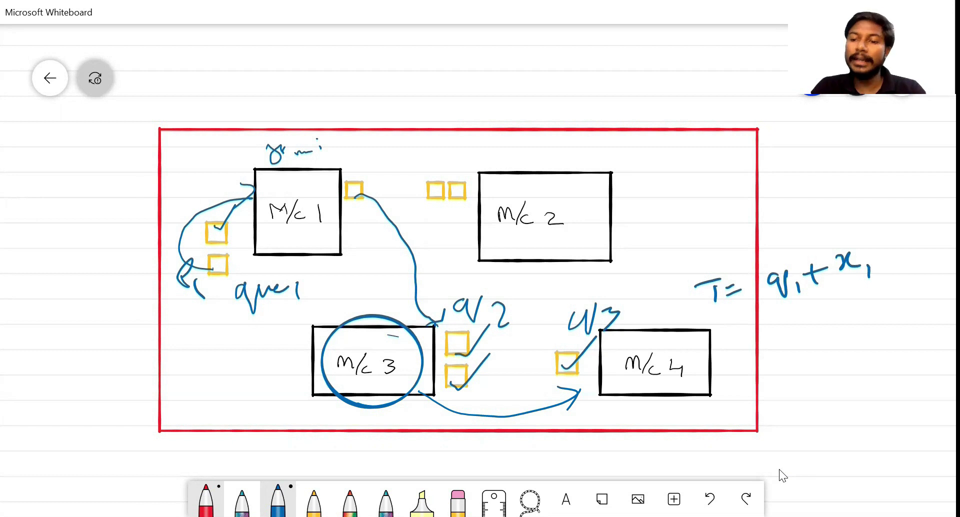
left_click_drag(778, 336, 783, 352)
mouse_move(772, 346)
left_mouse_down()
mouse_move(785, 340)
mouse_move(806, 354)
mouse_move(850, 337)
left_mouse_up()
left_click_drag(837, 331, 890, 322)
left_click_drag(892, 314, 906, 325)
mouse_move(806, 377)
left_mouse_down()
mouse_move(806, 405)
mouse_move(815, 382)
left_mouse_up()
mouse_move(838, 375)
left_mouse_down()
mouse_move(847, 388)
mouse_move(872, 385)
mouse_move(862, 396)
left_mouse_up()
left_click_drag(871, 363, 870, 378)
left_click_drag(867, 371, 909, 368)
mouse_move(910, 351)
left_mouse_down()
mouse_move(898, 369)
mouse_move(924, 377)
left_mouse_up()
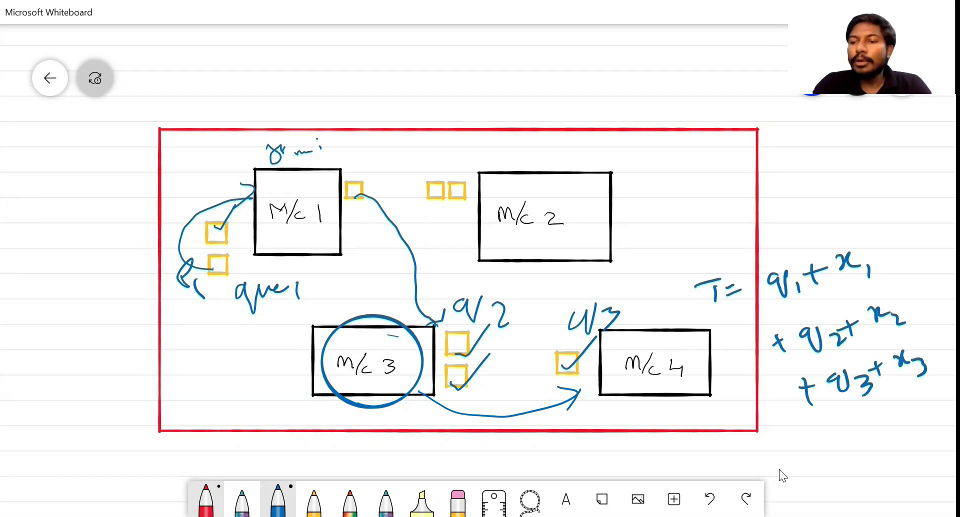
Tick the x1, x2, x3 terms and circle the q1, q2, q3 terms.
left_click_drag(862, 255, 891, 228)
left_click_drag(896, 295, 928, 269)
left_click_drag(919, 342, 955, 296)
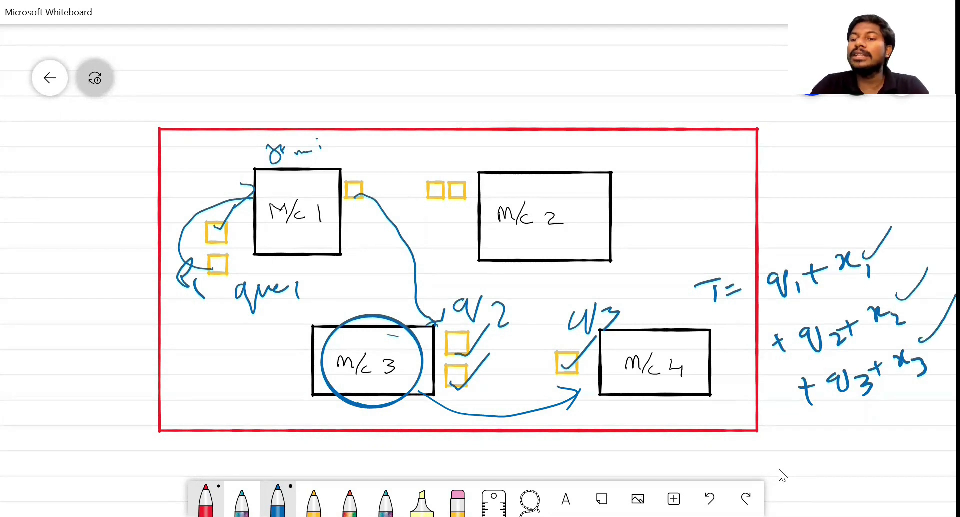
left_click_drag(800, 316, 793, 315)
left_click_drag(789, 246, 820, 214)
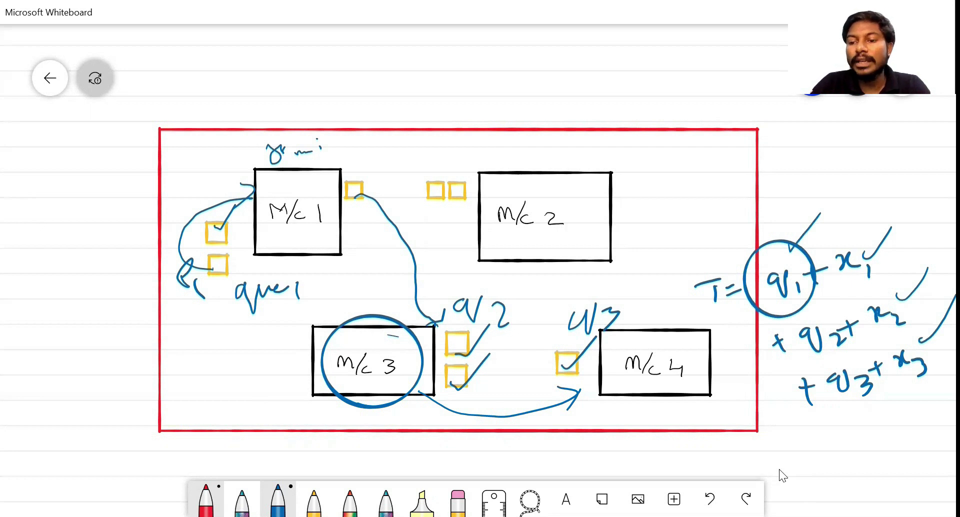
left_click_drag(830, 313, 825, 314)
left_click_drag(826, 321, 846, 292)
left_click_drag(865, 350, 862, 407)
left_click_drag(856, 354, 883, 326)
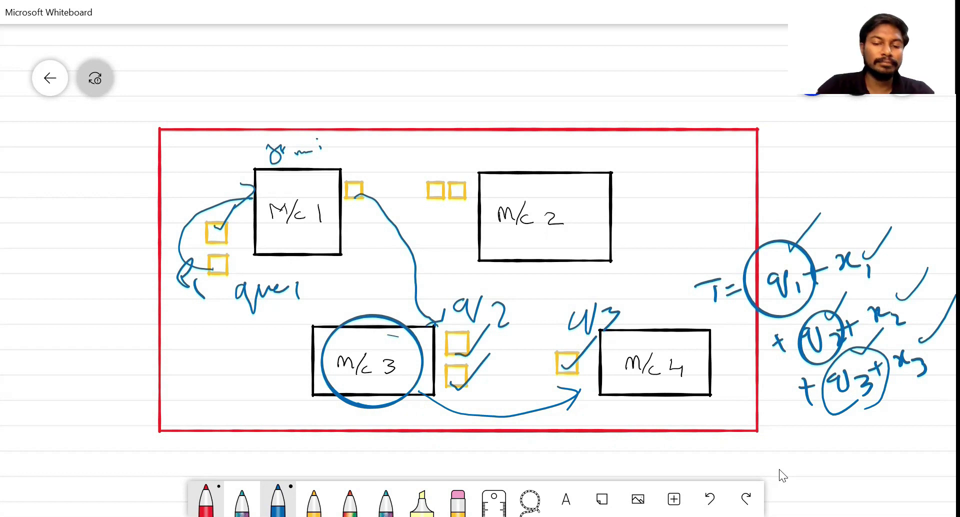
Alt+Tab from Whiteboard to the Excel simulation workbook's Part wise Routing details sheet.
key("alt+Tab")
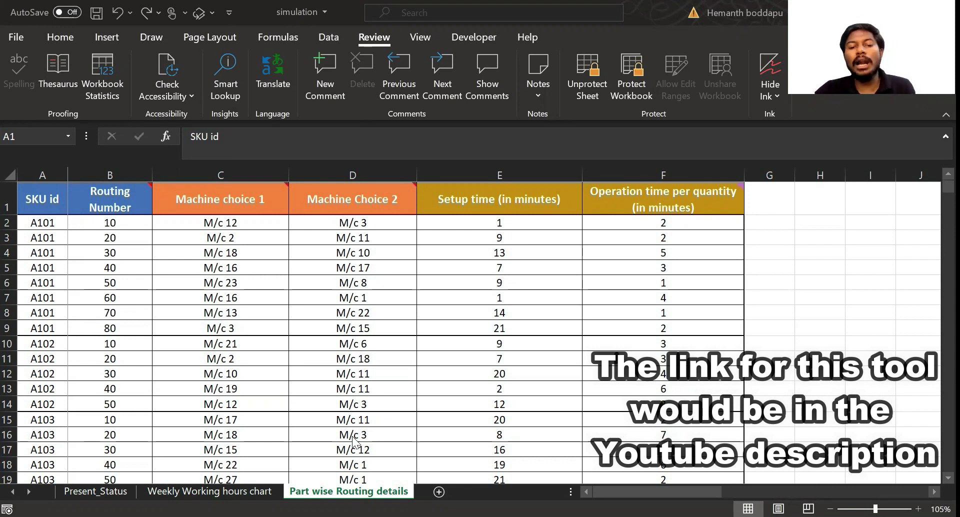
Select A2:C9, SKU A101's routing steps 10–80 with their first-choice machines.
left_click(261, 257)
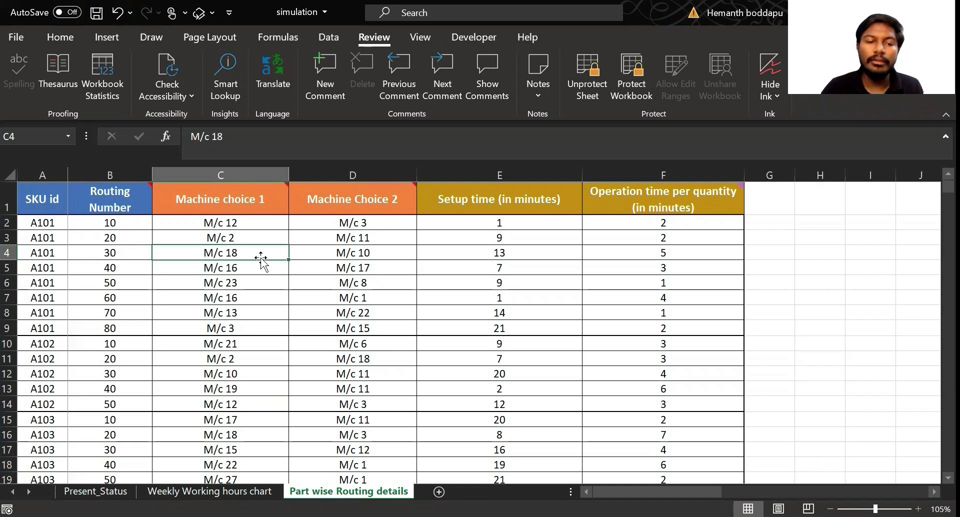
left_click(34, 224)
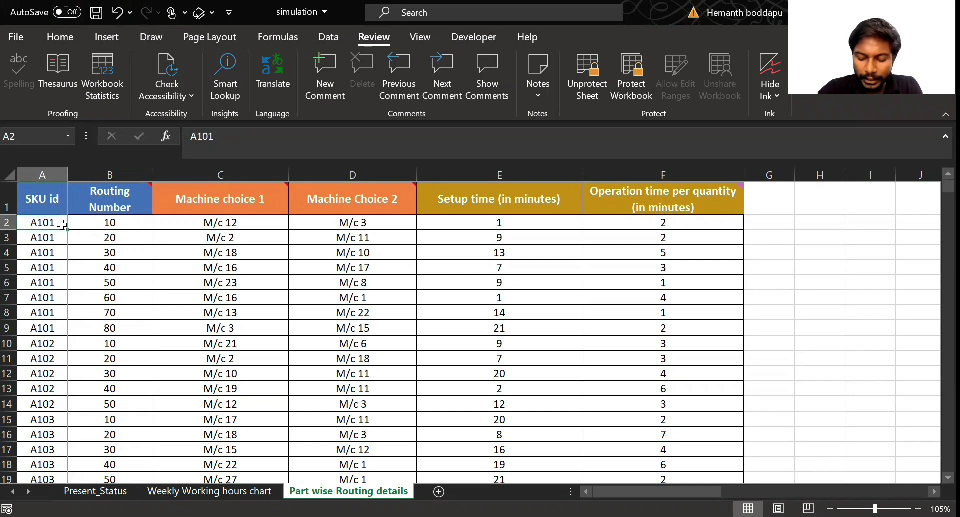
key("shift+Down")
key("shift+Down")
key("shift+Down")
key("shift+Down")
key("shift+Down")
key("shift+Down")
key("shift+Down")
key("shift+Right")
key("shift+Right")
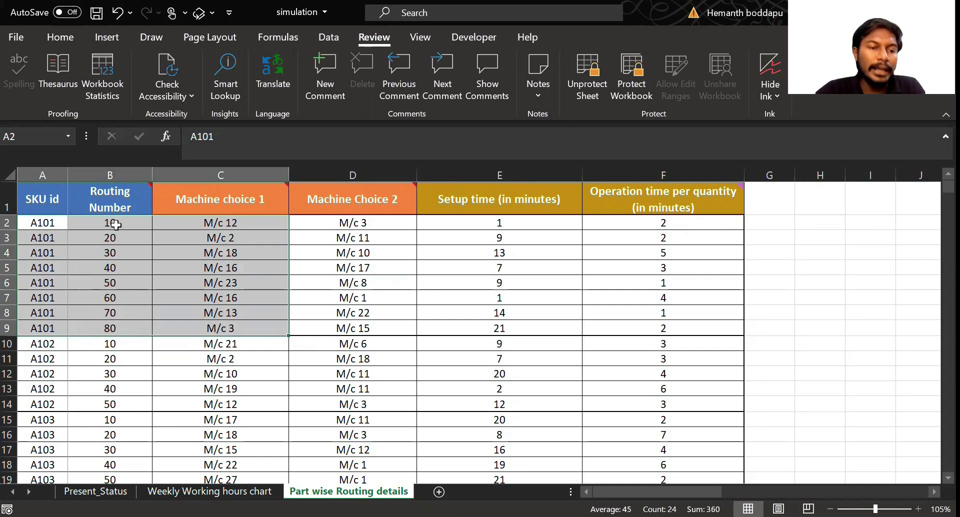
Extend a selection from A101's cell C2 across machine choice 2, setup and operation time.
left_click(236, 223)
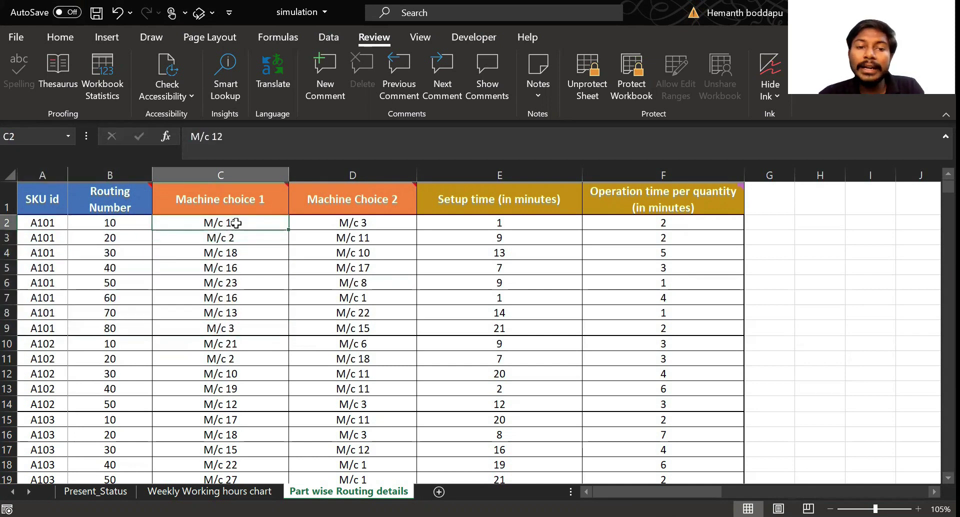
key("shift+Right")
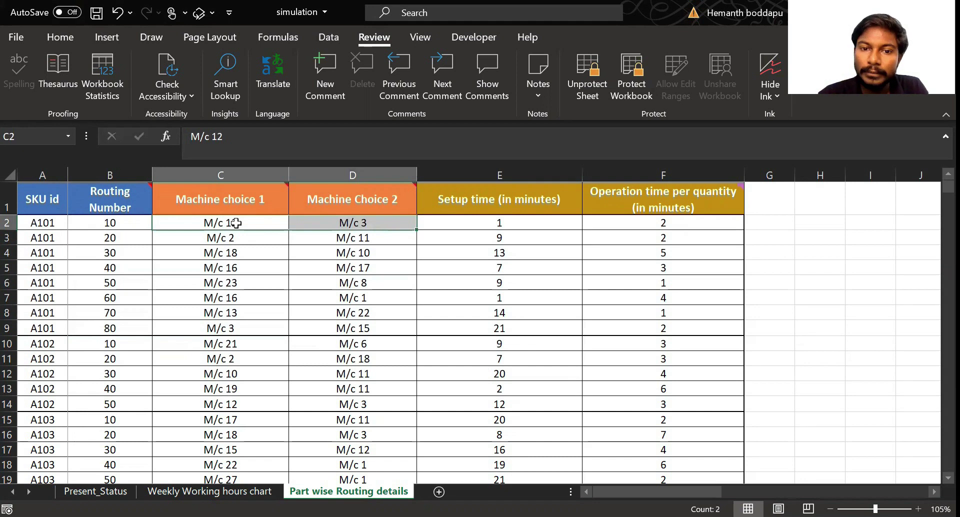
key("shift+Right")
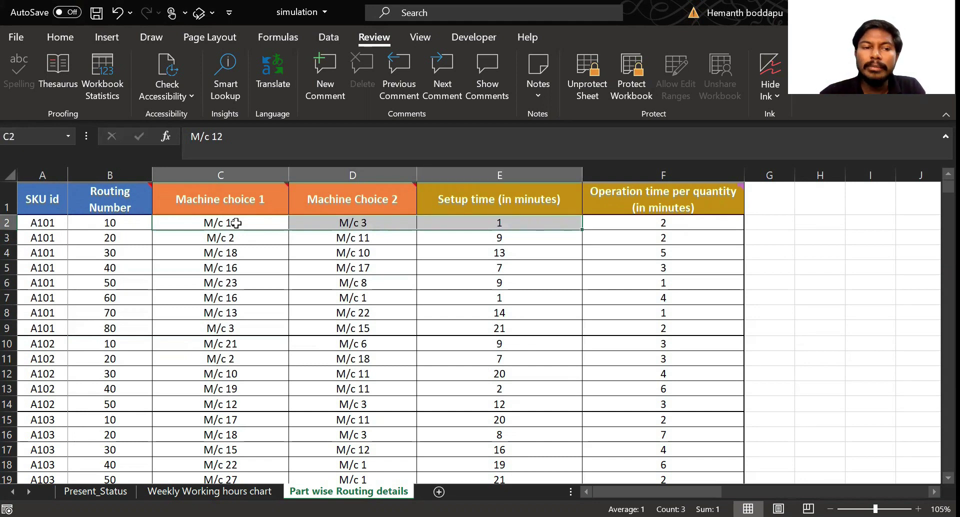
key("shift+Right")
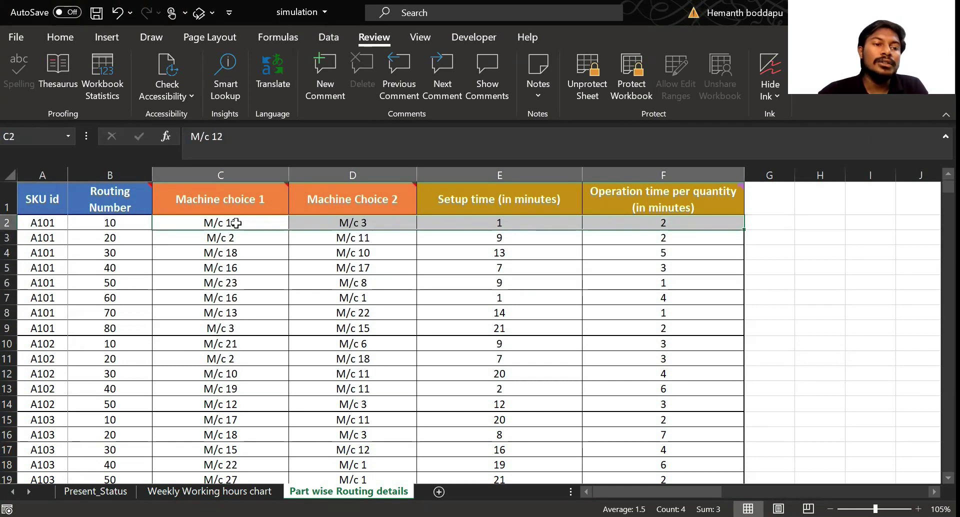
Select A101's full routing block A2:F9, move to A102's first row, then show Present_Status.
left_click(37, 218)
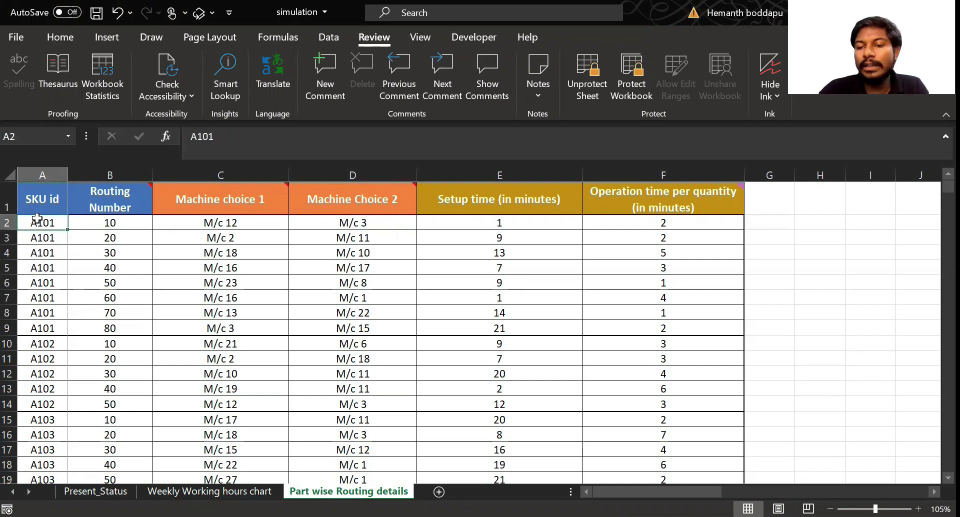
key("ctrl+shift+Right")
key("ctrl+shift+Down")
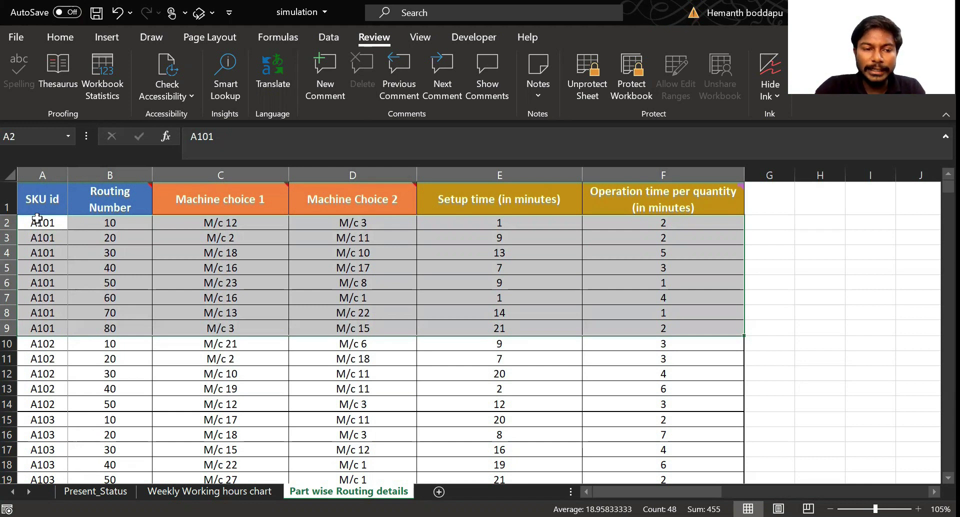
left_click(65, 344)
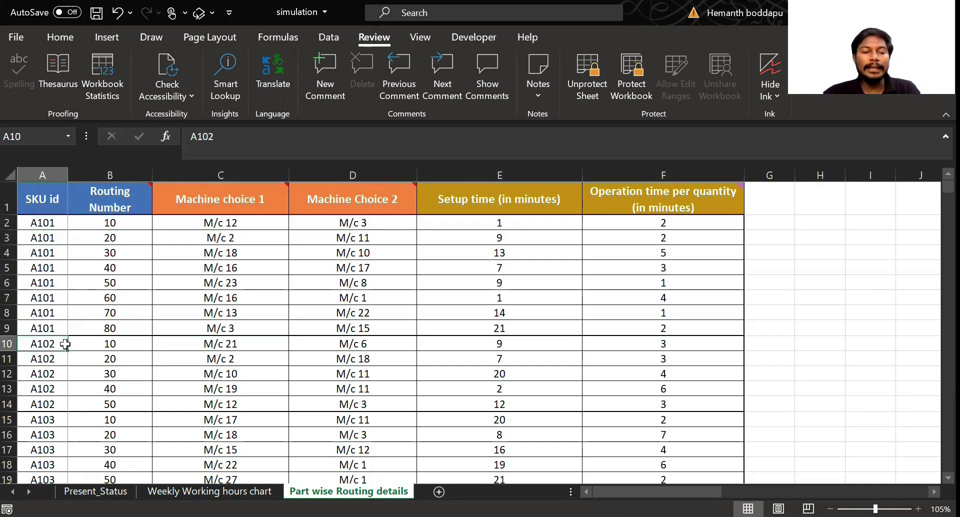
left_click(95, 492)
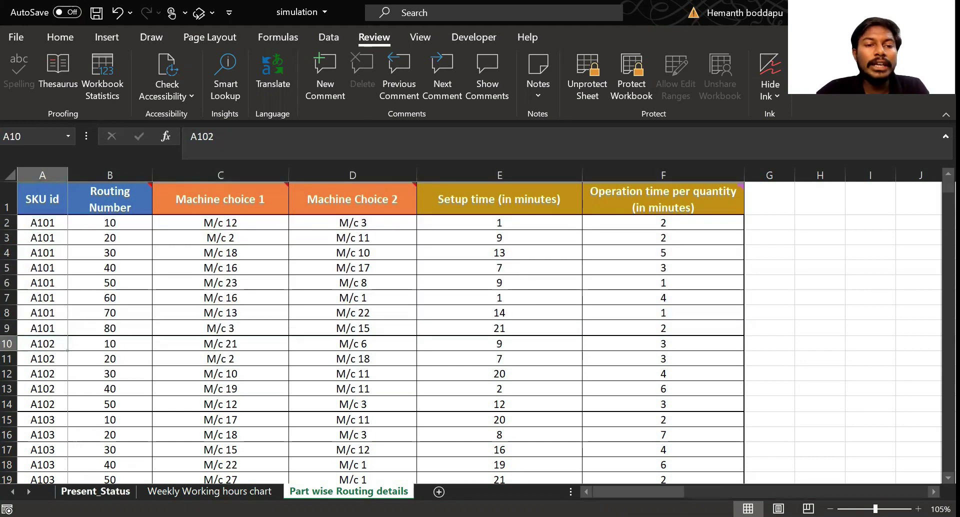
scroll(57, 277, "up", 1, "ctrl")
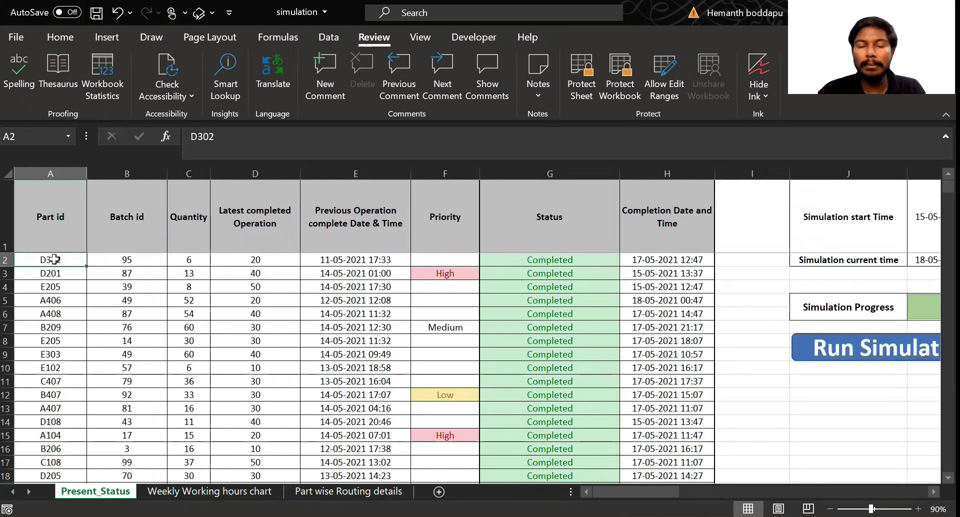
left_click(59, 232)
left_click(56, 258)
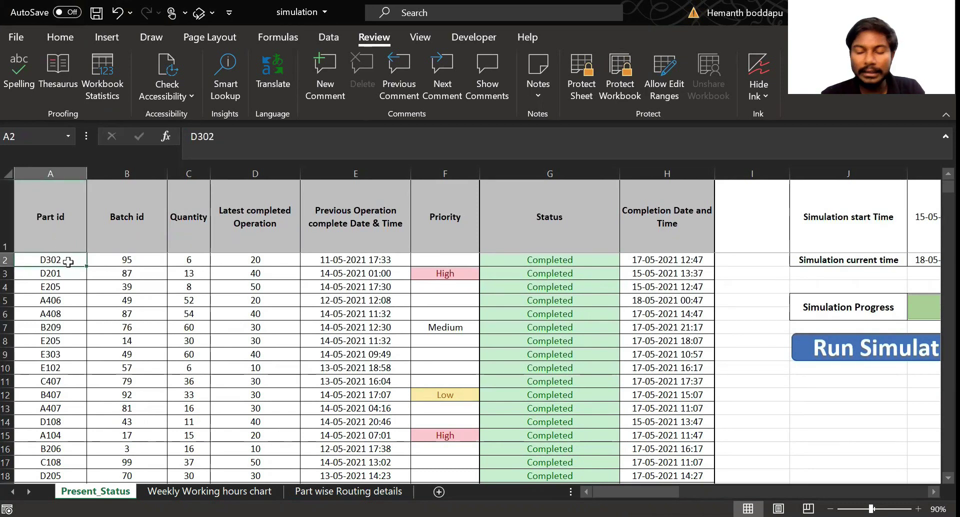
key("shift+Right")
key("shift+Right")
key("shift+Right")
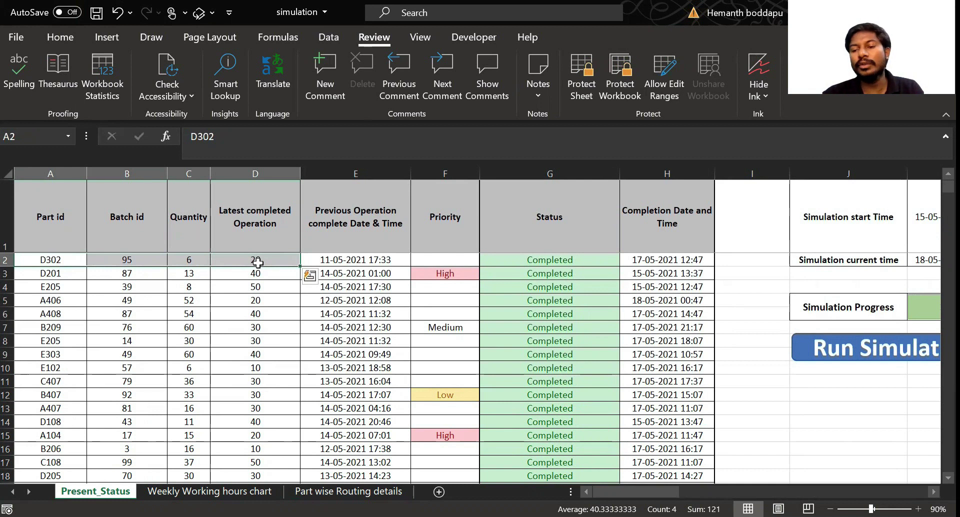
left_click(281, 263)
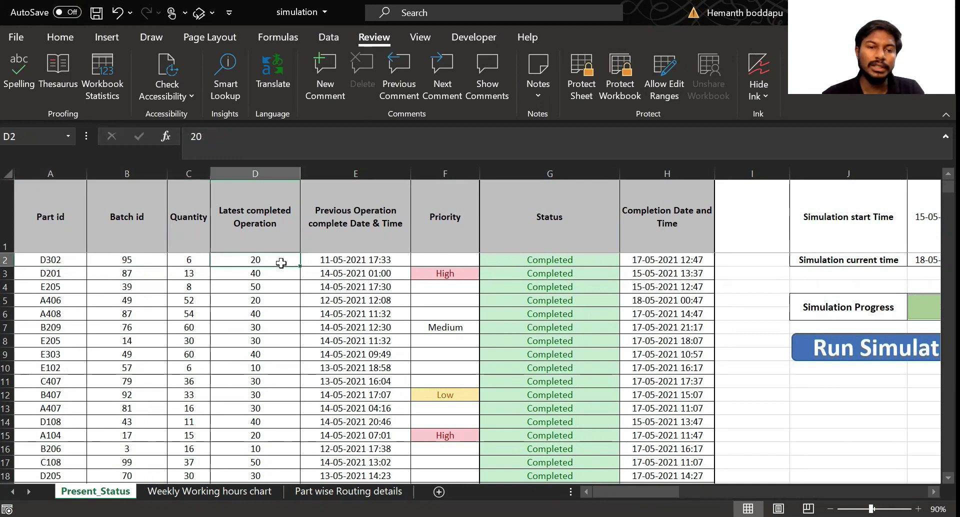
key("shift+Right")
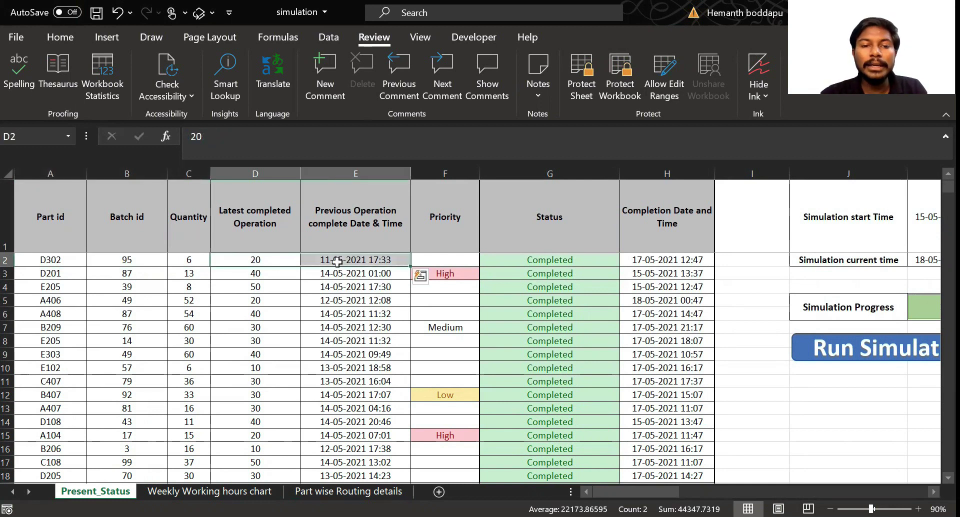
left_click(396, 260)
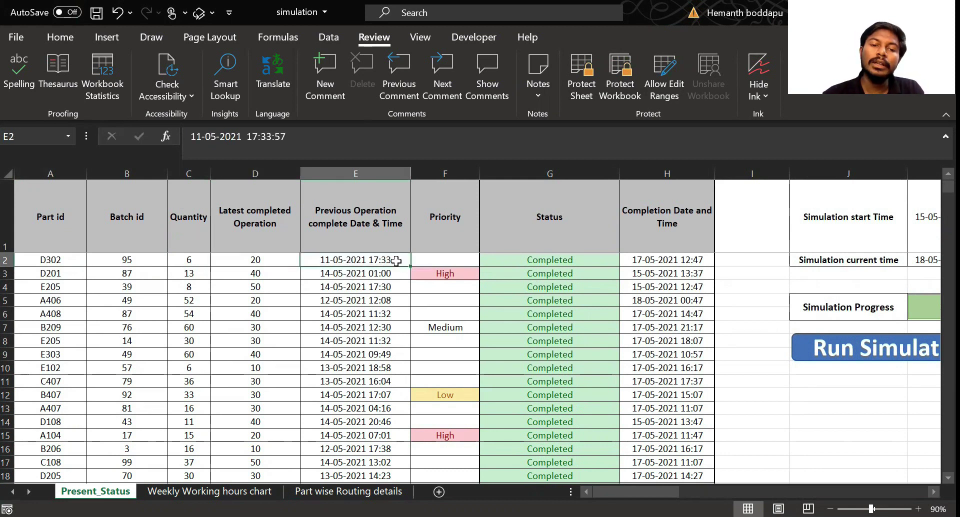
key("Left")
key("Home")
key("shift+Right")
key("shift+Right")
key("shift+Right")
key("shift+Right")
key("shift+Down")
key("shift+Down")
key("shift+Down")
key("shift+Down")
key("shift+Down")
key("shift+Down")
key("shift+Down")
key("shift+Down")
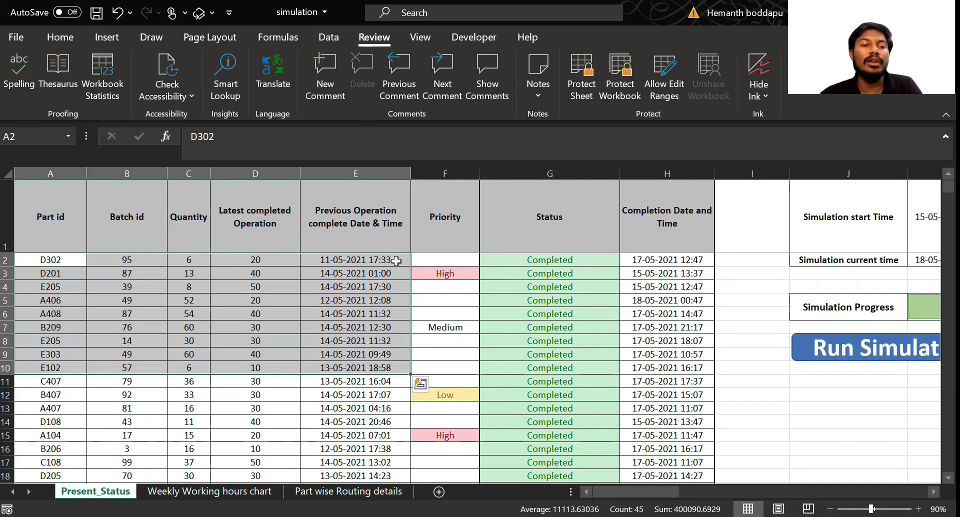
key("Right")
key("Right")
key("Right")
key("Right")
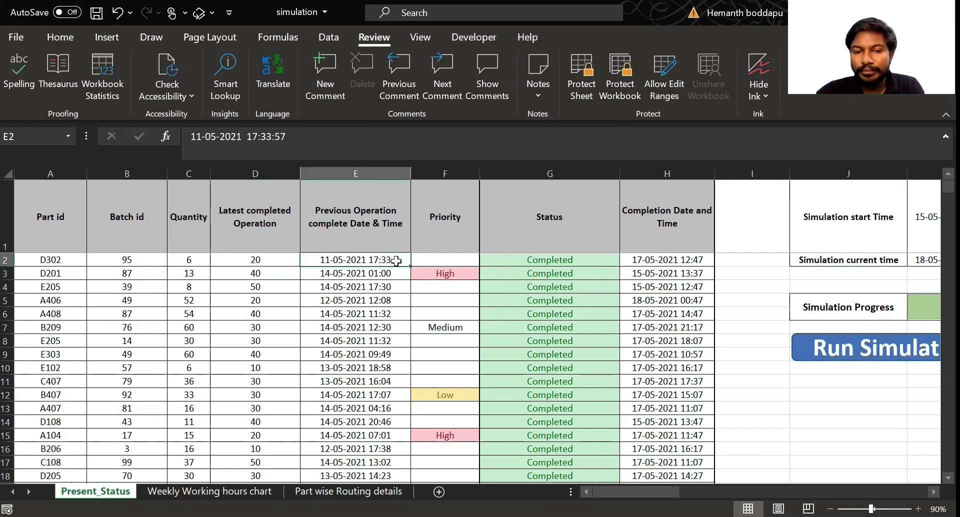
left_click(429, 275)
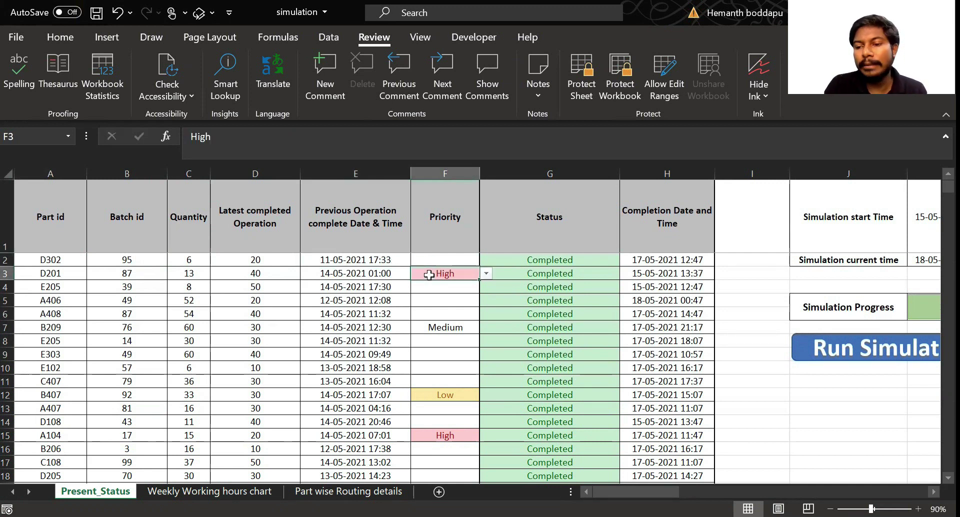
left_click(444, 297)
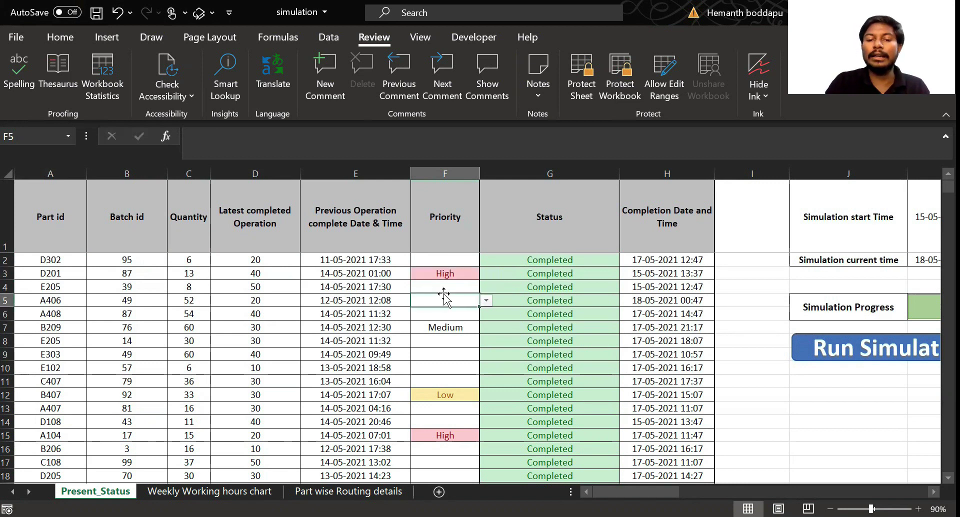
left_click(486, 301)
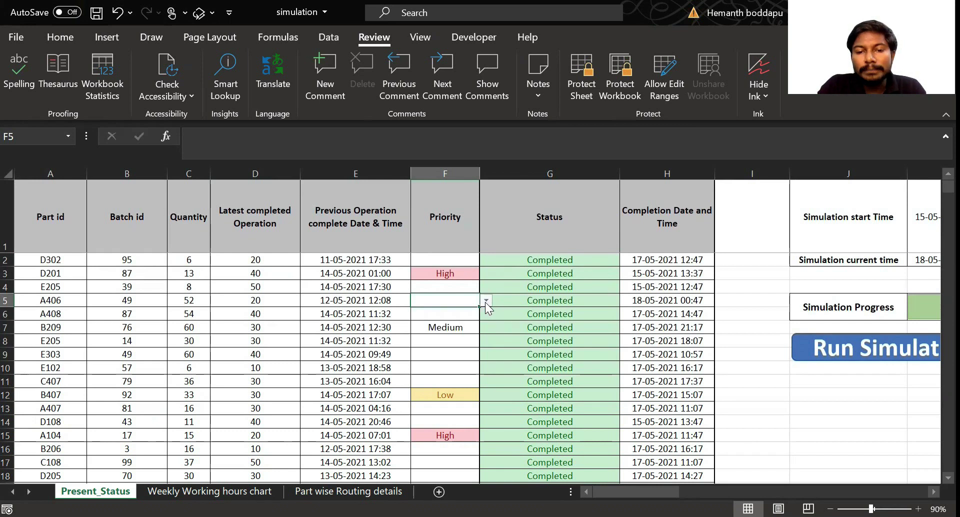
left_click(459, 338)
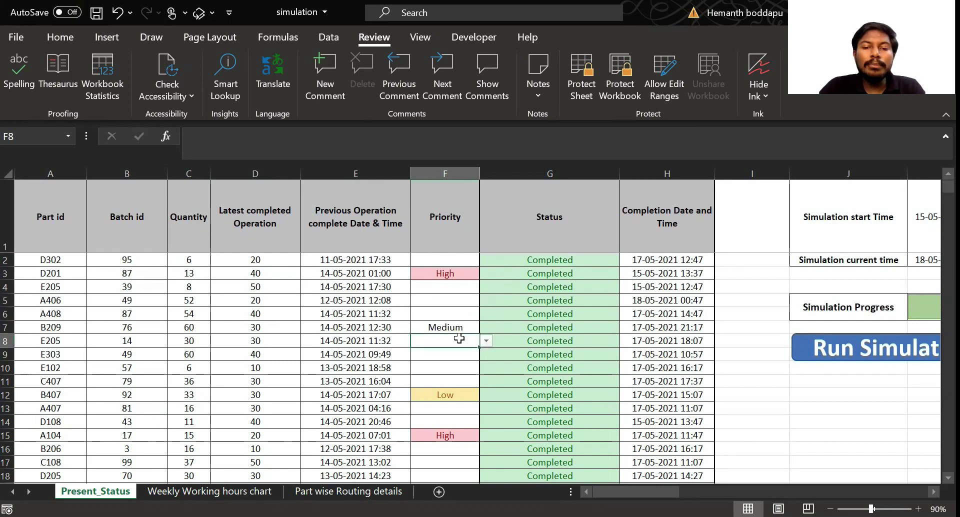
scroll(459, 339, "down", 2, "ctrl")
left_click(50, 247)
key("shift+Right")
key("shift+Right")
key("shift+Right")
key("shift+Right")
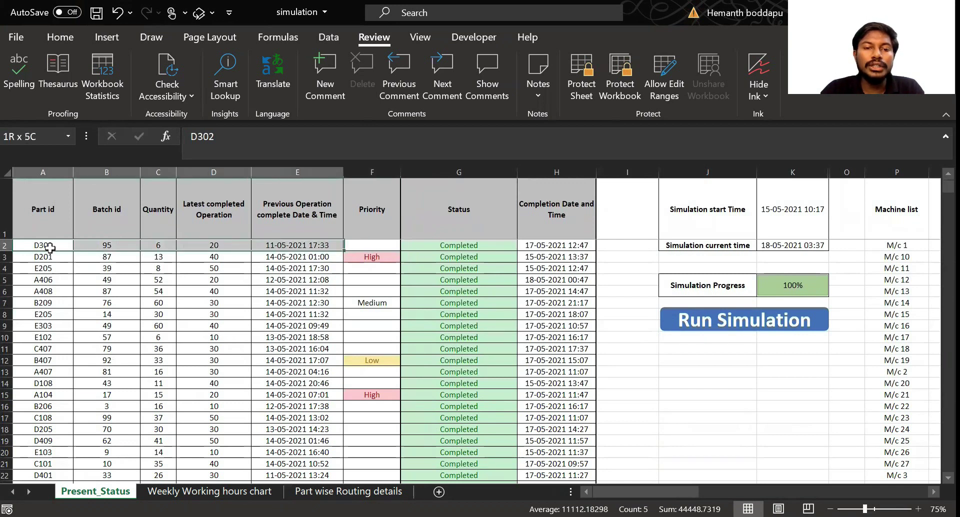
key("Right")
key("Right")
key("Right")
key("Right")
key("Right")
key("shift+Down")
key("shift+Down")
key("shift+Down")
key("shift+Down")
key("shift+Down")
key("shift+Down")
key("shift+Down")
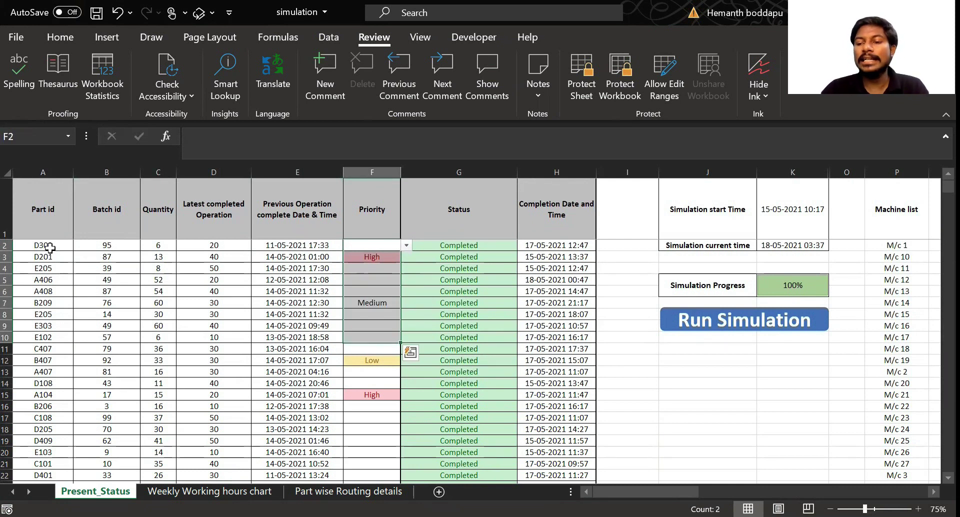
key("Up")
key("Down")
key("Down")
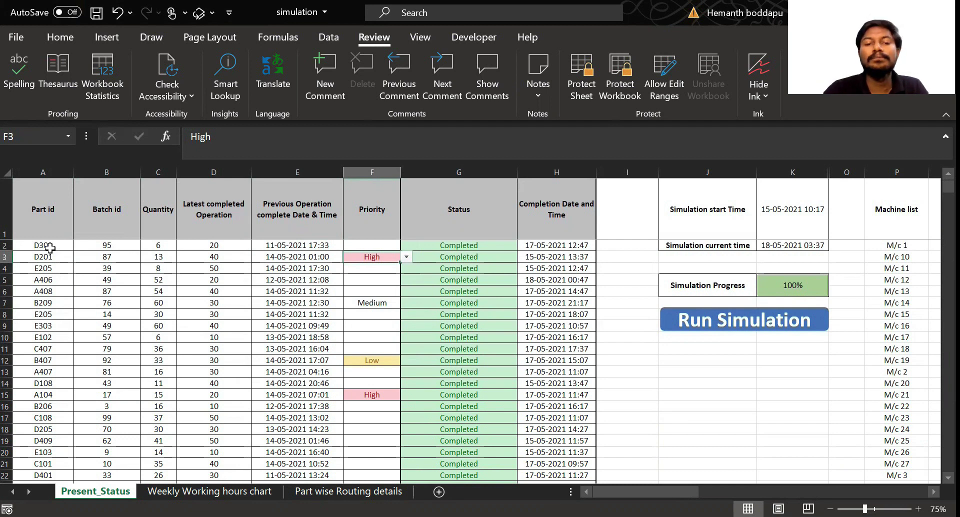
key("Down")
key("Down")
key("Down")
key("Down")
key("Down")
key("Down")
key("Down")
key("Down")
key("Down")
key("Down")
key("Down")
key("Down")
key("Down")
key("Up")
key("Up")
key("Up")
key("Up")
key("Up")
key("Up")
key("Up")
key("Down")
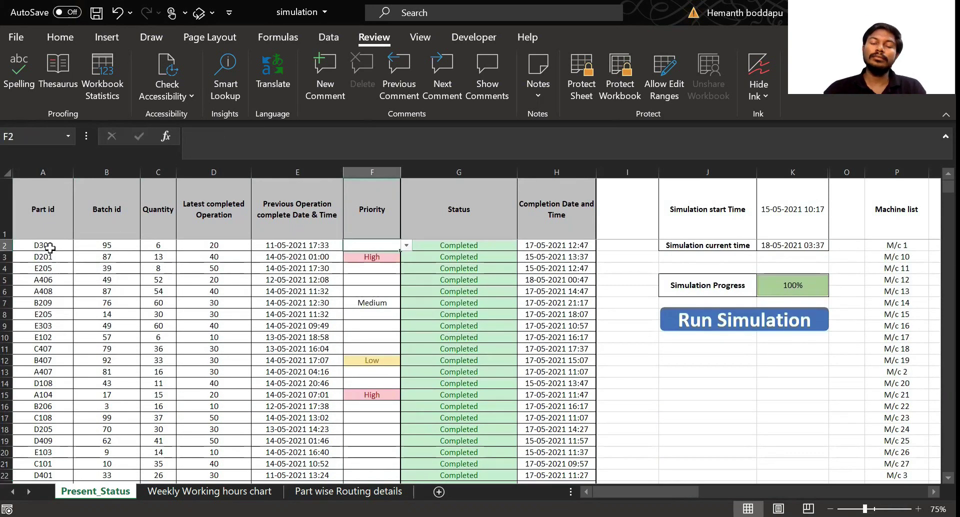
key("Down")
key("Up")
key("Down")
key("Up")
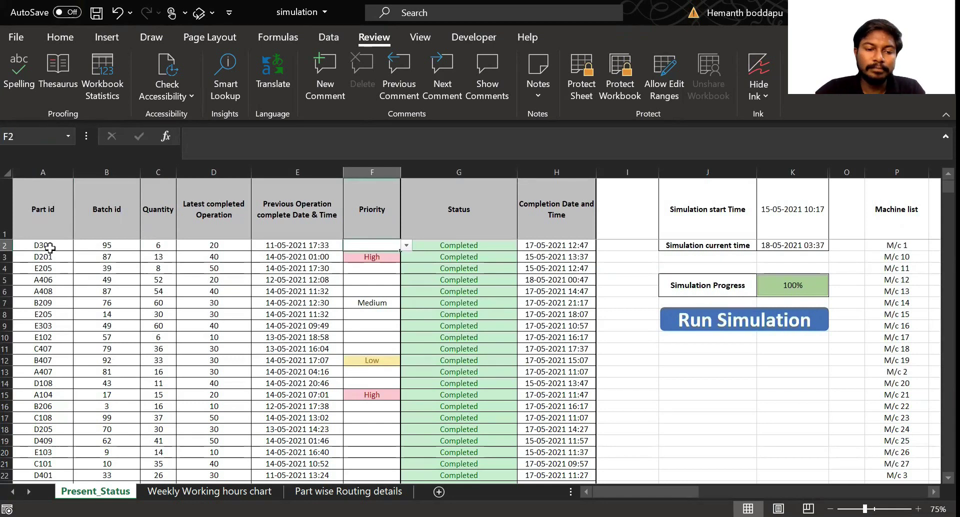
Review Present_Status from A406's completion time and simulation progress to the Machine list.
left_click(562, 274)
key("Right")
key("Right")
key("Right")
key("Right")
key("Right")
key("Right")
key("Left")
key("Up")
key("Up")
key("Up")
key("Up")
key("Down")
key("shift+Down")
key("shift+Down")
key("shift+Down")
key("shift+Down")
key("shift+Down")
key("shift+Down")
key("shift+Down")
key("shift+Down")
key("shift+Down")
key("shift+Down")
key("shift+Down")
key("shift+Down")
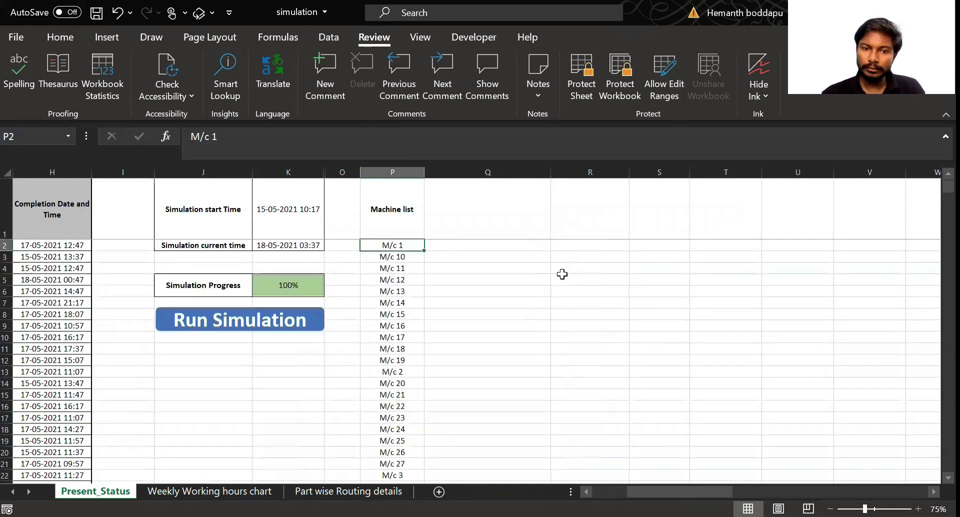
key("Up")
key("Up")
key("Up")
key("Left")
key("Left")
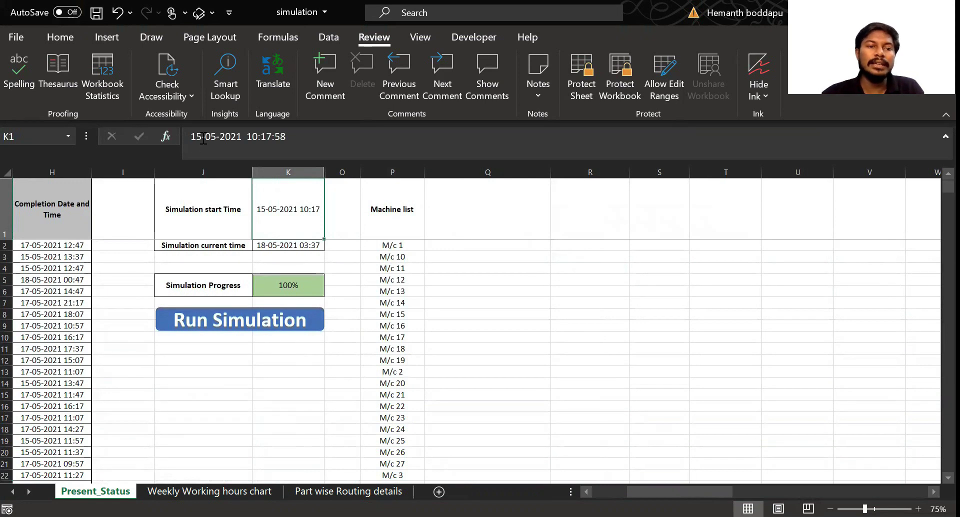
left_click(203, 138)
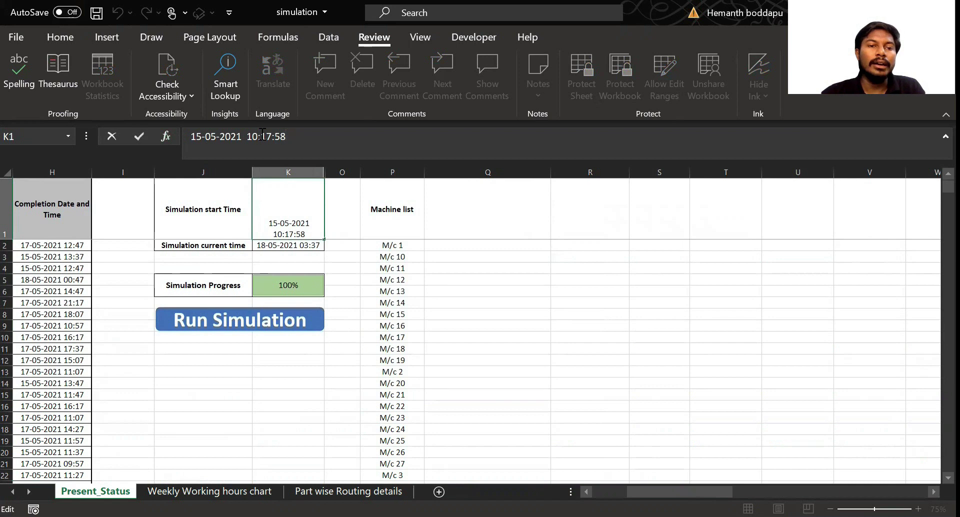
type("8:00")
left_click(230, 360)
key("Left")
key("Left")
key("Left")
key("Left")
key("Left")
key("Left")
key("Left")
key("Left")
key("Left")
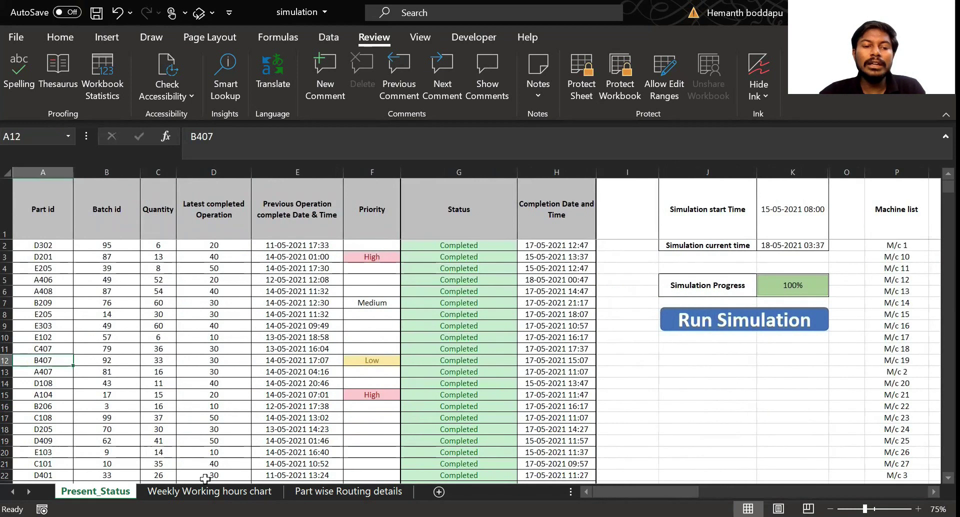
left_click(210, 491)
Check the Monday afternoon and Sunday early-morning slots, then mark the first slot through Monday.
left_click(357, 378)
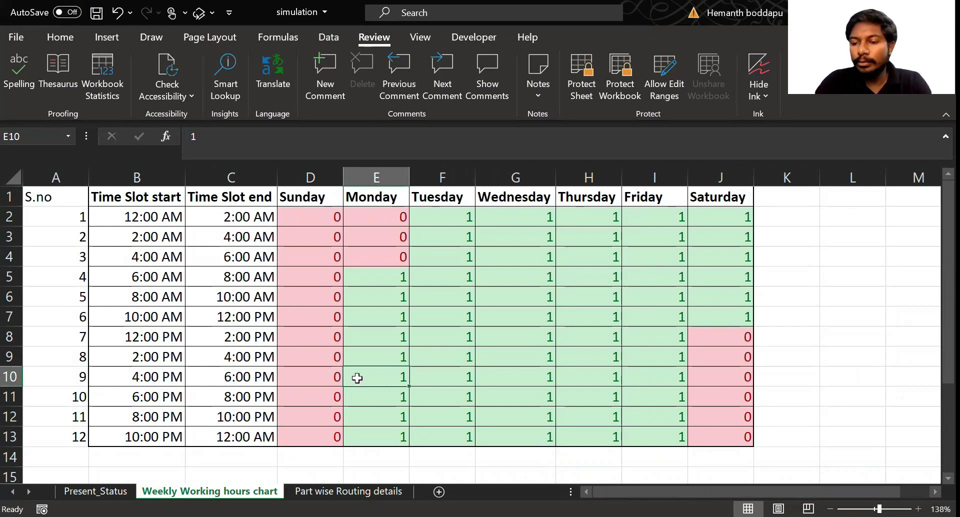
left_click(304, 258)
key("Up")
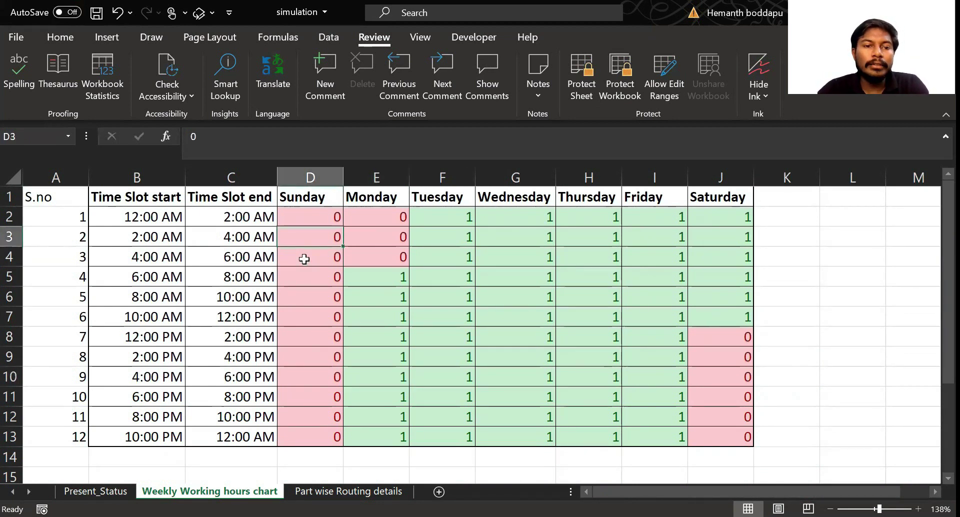
key("Left")
key("Up")
key("Left")
key("shift+Right")
key("shift+Right")
key("shift+Left")
key("shift+Right")
key("shift+Right")
Trace the first slot across the week, Sunday's slots downward, and Tuesday's first slot.
key("Right")
key("Right")
key("Right")
key("Right")
key("Right")
key("Right")
key("Right")
key("Right")
key("Left")
key("Left")
key("Left")
key("Left")
key("Left")
key("Left")
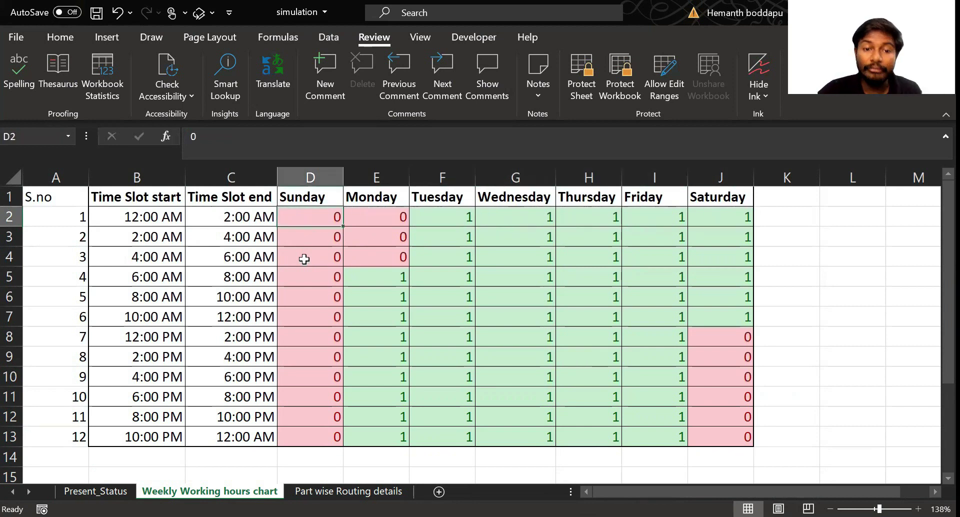
key("Down")
key("Down")
key("Down")
key("Down")
key("Down")
key("Up")
key("Up")
key("Up")
key("Up")
key("Up")
key("Up")
key("Down")
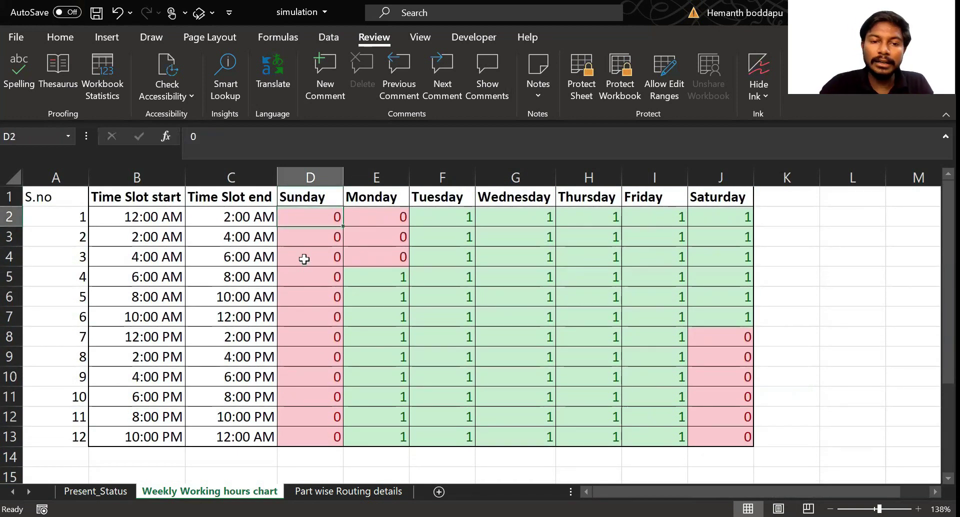
left_click(447, 195)
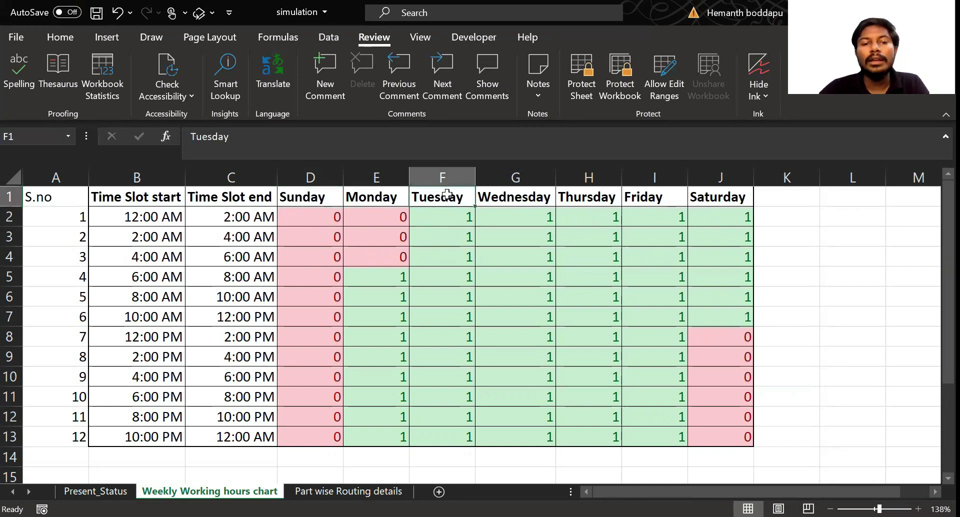
left_click(443, 220)
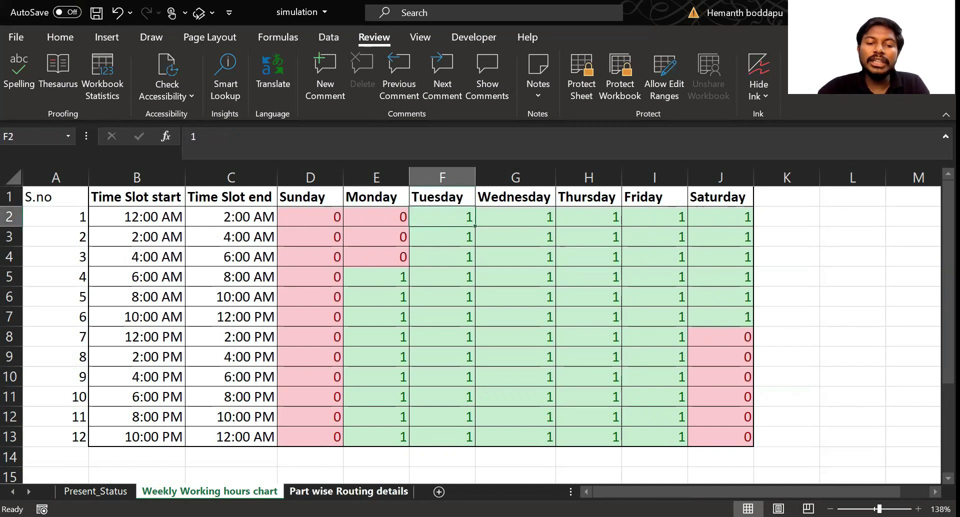
left_click(348, 492)
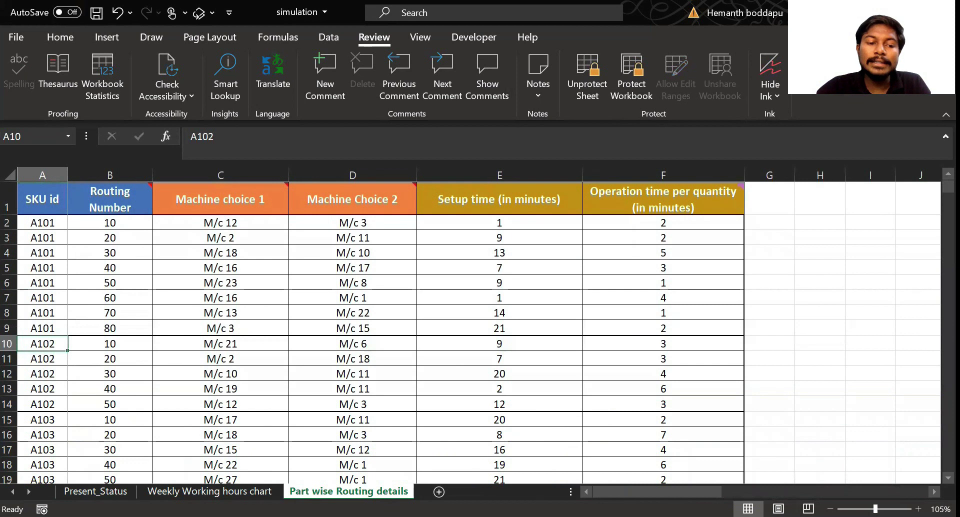
left_click(96, 492)
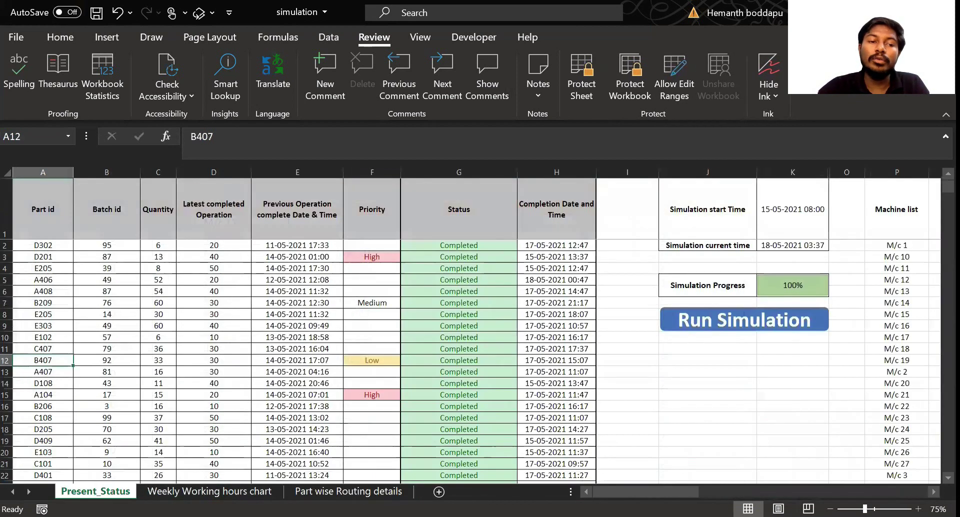
left_click(39, 246)
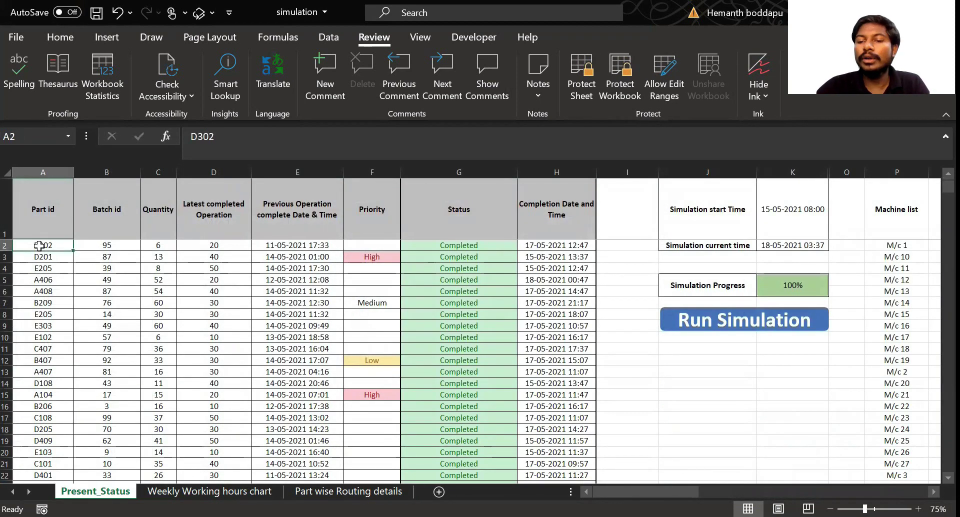
left_click(720, 325)
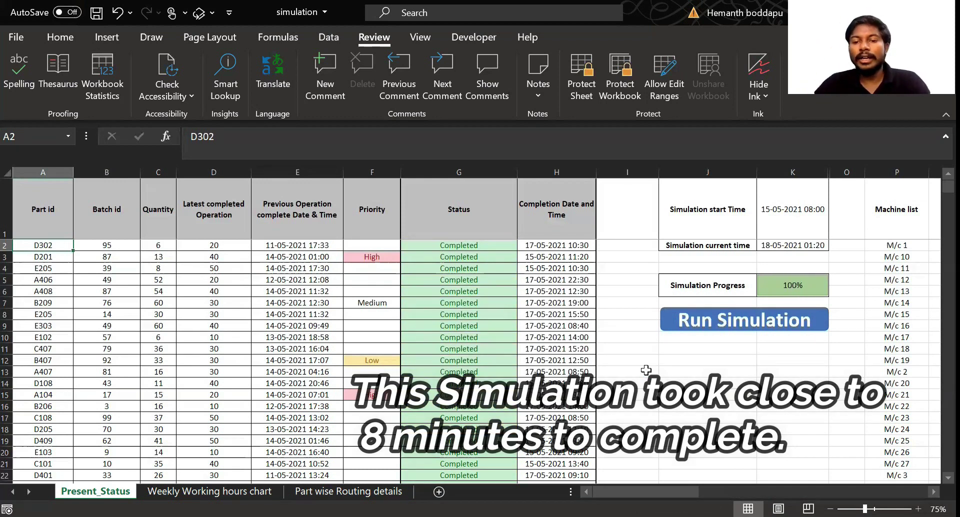
left_click(656, 301)
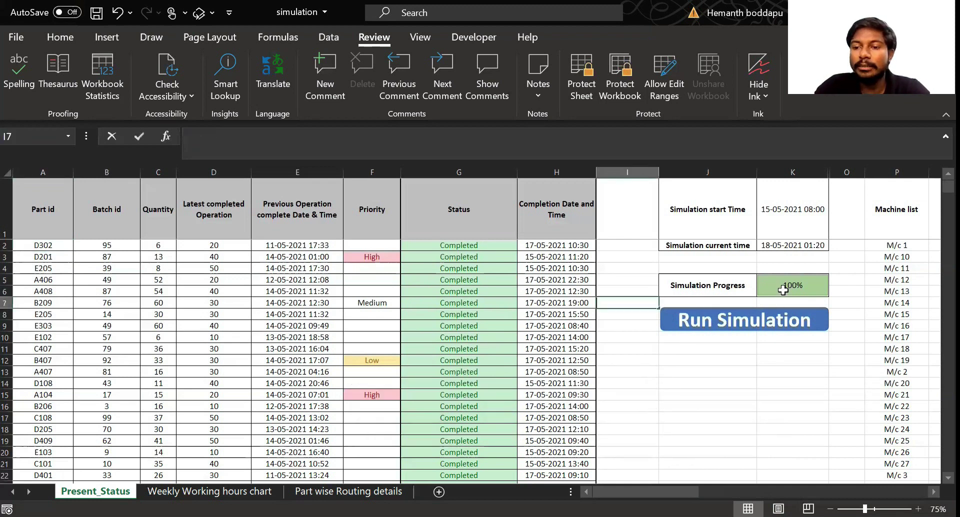
left_click(783, 290)
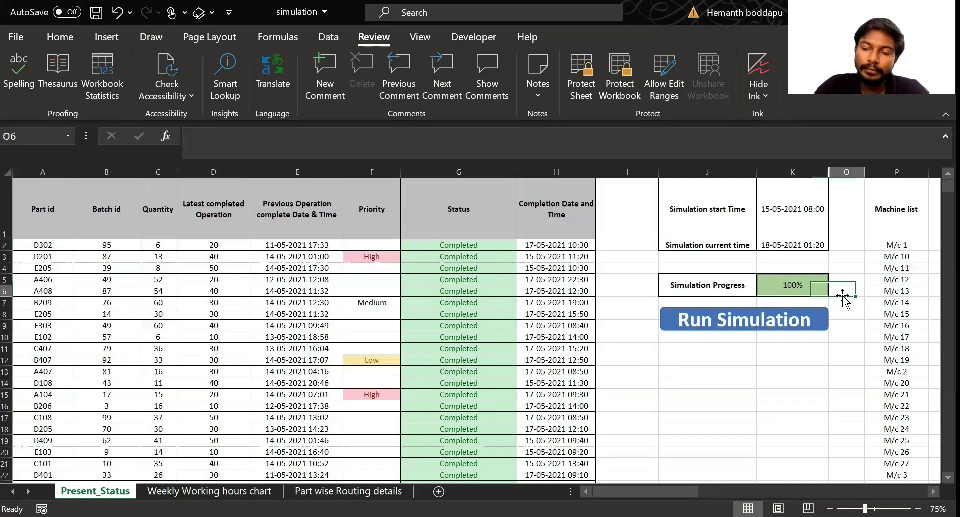
left_click(370, 258)
key("Right")
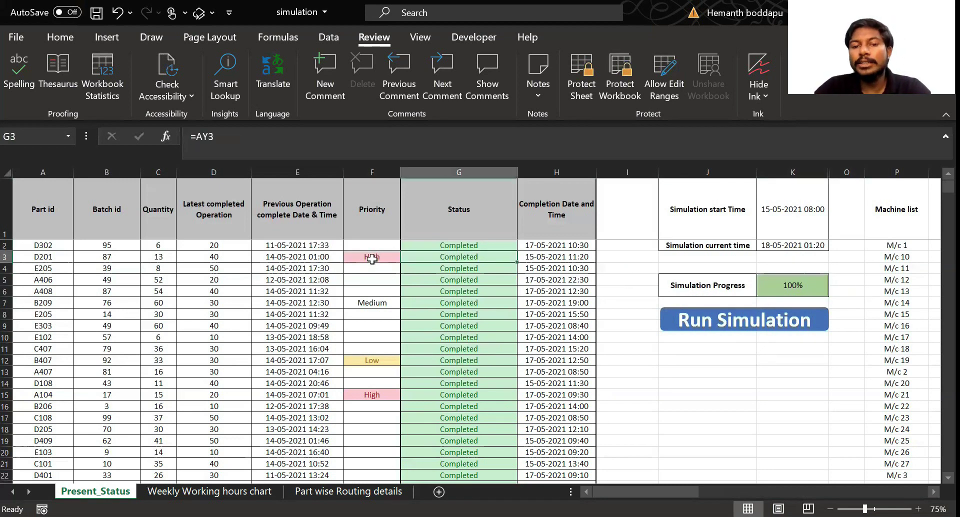
key("Up")
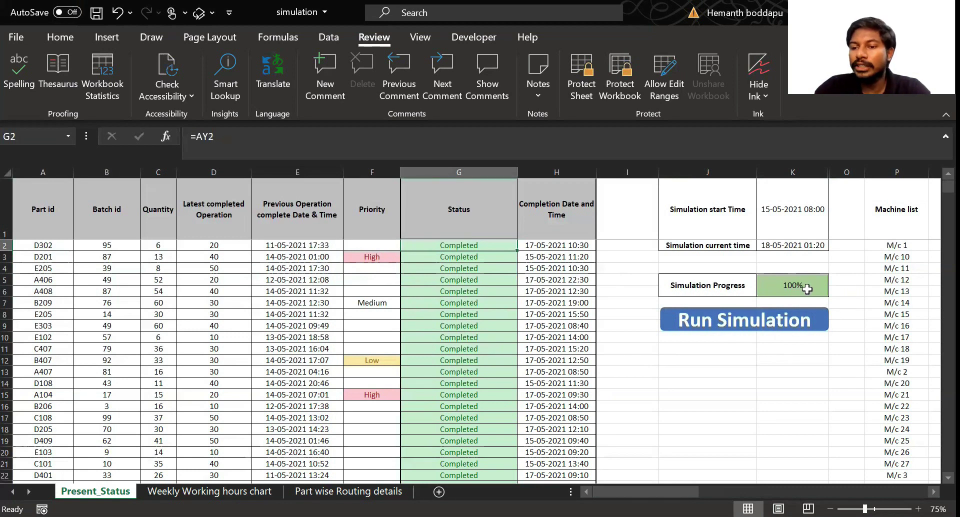
left_click(434, 339)
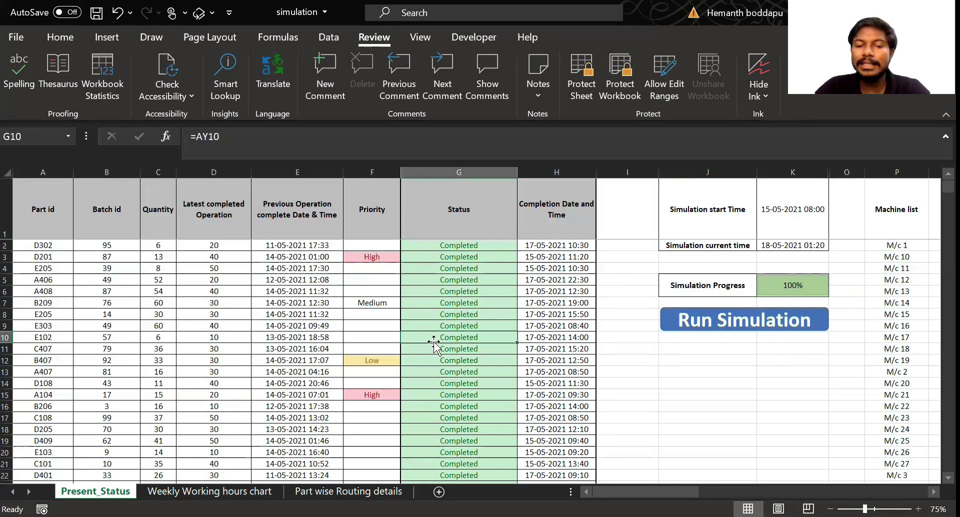
key("Down")
key("Down")
key("Down")
key("Down")
key("Up")
key("Up")
key("Up")
key("Up")
key("Up")
key("Up")
key("Right")
key("Right")
key("Right")
key("Up")
key("Up")
key("Up")
key("Up")
key("Right")
key("Up")
key("Up")
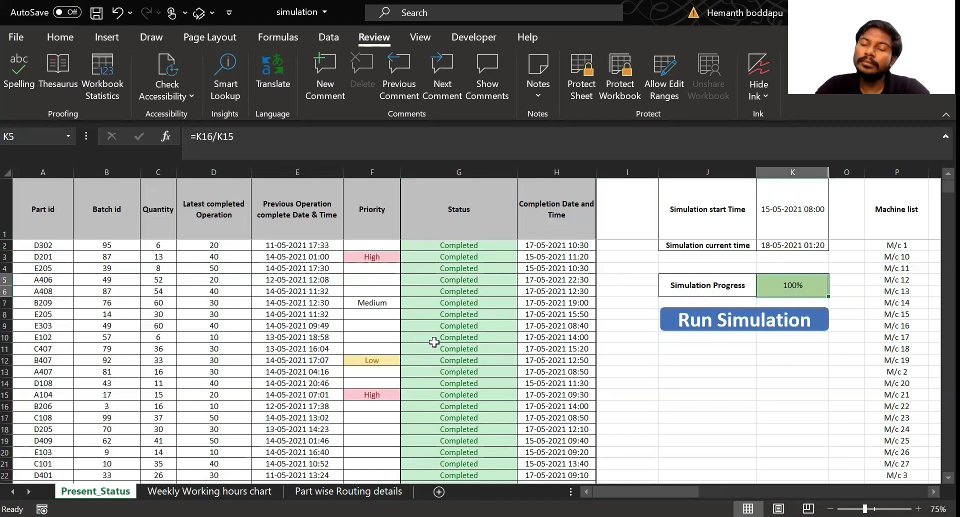
left_click(793, 205)
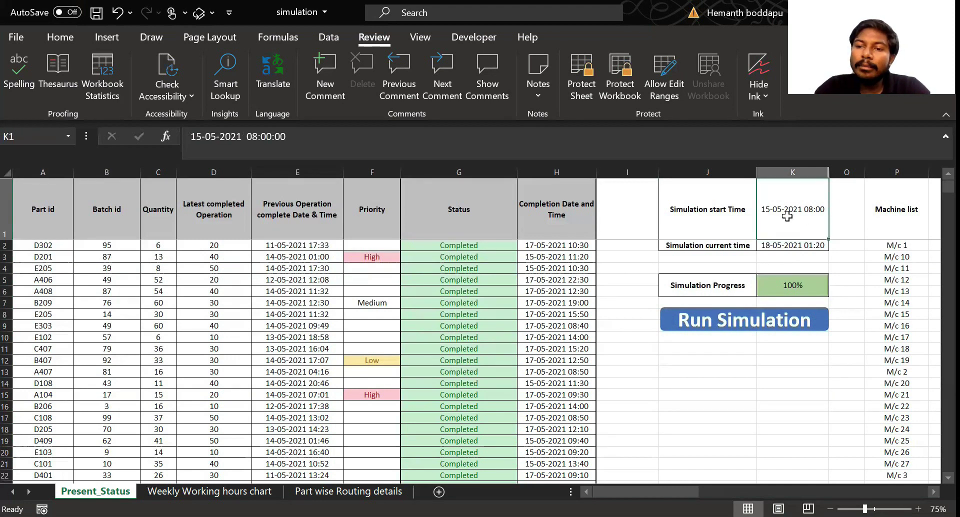
left_click(785, 248)
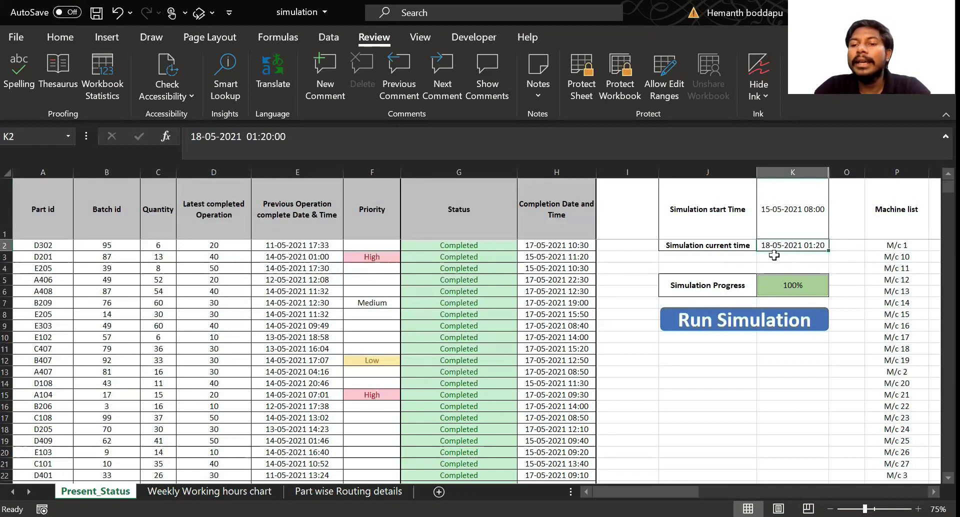
left_click(815, 256)
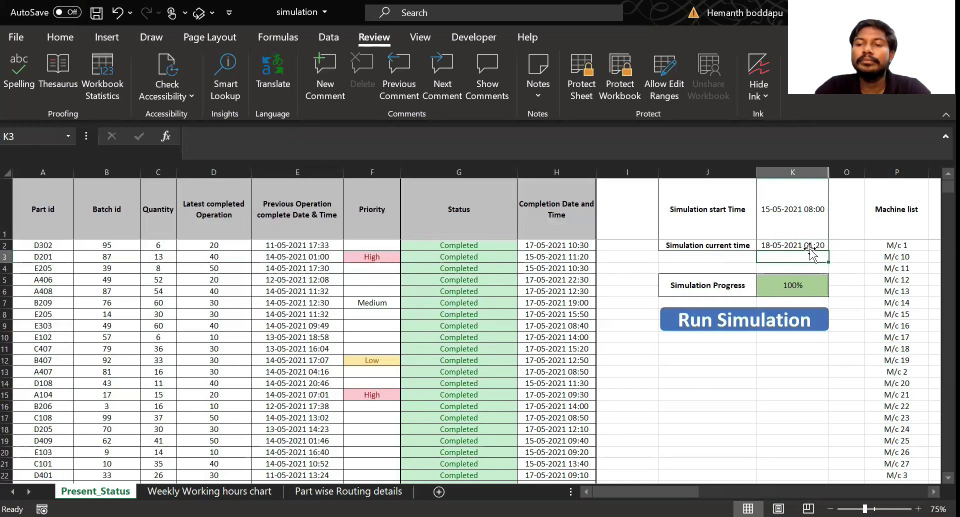
left_click(809, 246)
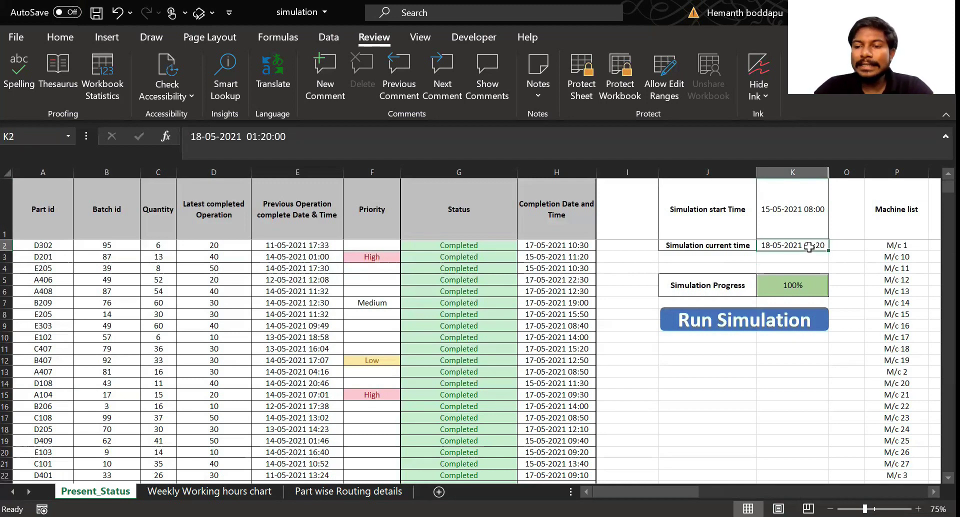
key("Up")
key("Down")
key("Left")
key("Home")
key("Right")
key("shift+Right")
key("shift+Down")
key("shift+Right")
key("shift+Right")
key("shift+Right")
key("shift+Right")
key("Down")
key("Right")
key("Right")
key("Right")
key("Right")
key("Left")
key("shift+Down")
key("shift+Down")
key("shift+Down")
key("shift+Down")
key("shift+Down")
key("shift+Down")
key("shift+Down")
key("shift+Down")
key("shift+Down")
key("shift+Down")
key("Down")
key("Down")
key("Down")
key("Down")
key("Down")
key("Down")
key("Down")
key("Down")
key("Down")
key("Down")
key("Down")
key("Down")
key("Down")
key("Down")
key("Down")
key("Down")
key("Down")
key("Up")
key("Up")
key("Up")
key("Up")
key("Up")
key("Up")
key("Up")
key("Up")
key("Up")
key("Up")
key("Up")
key("Up")
key("Down")
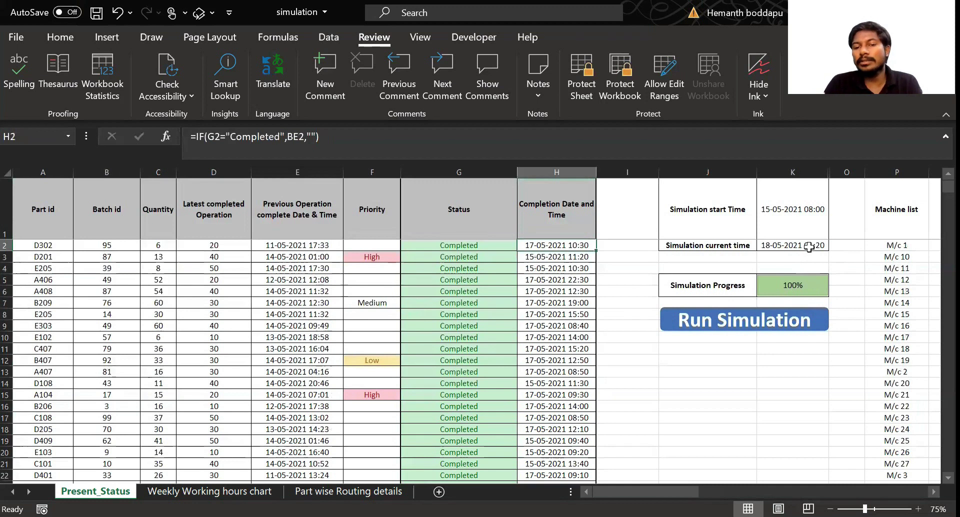